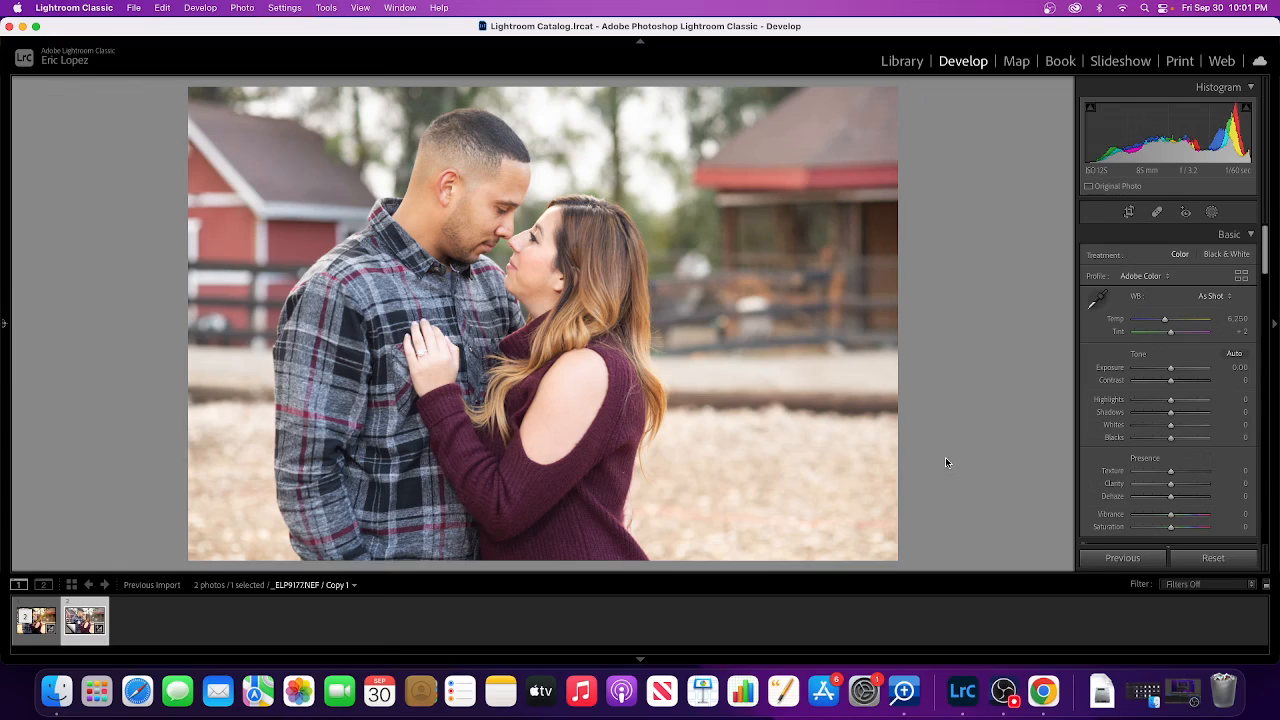
- Select the edited photo _ELP9177.NEF and hide all five of its masks, Mask 1 through Mask 5
click(38, 620)
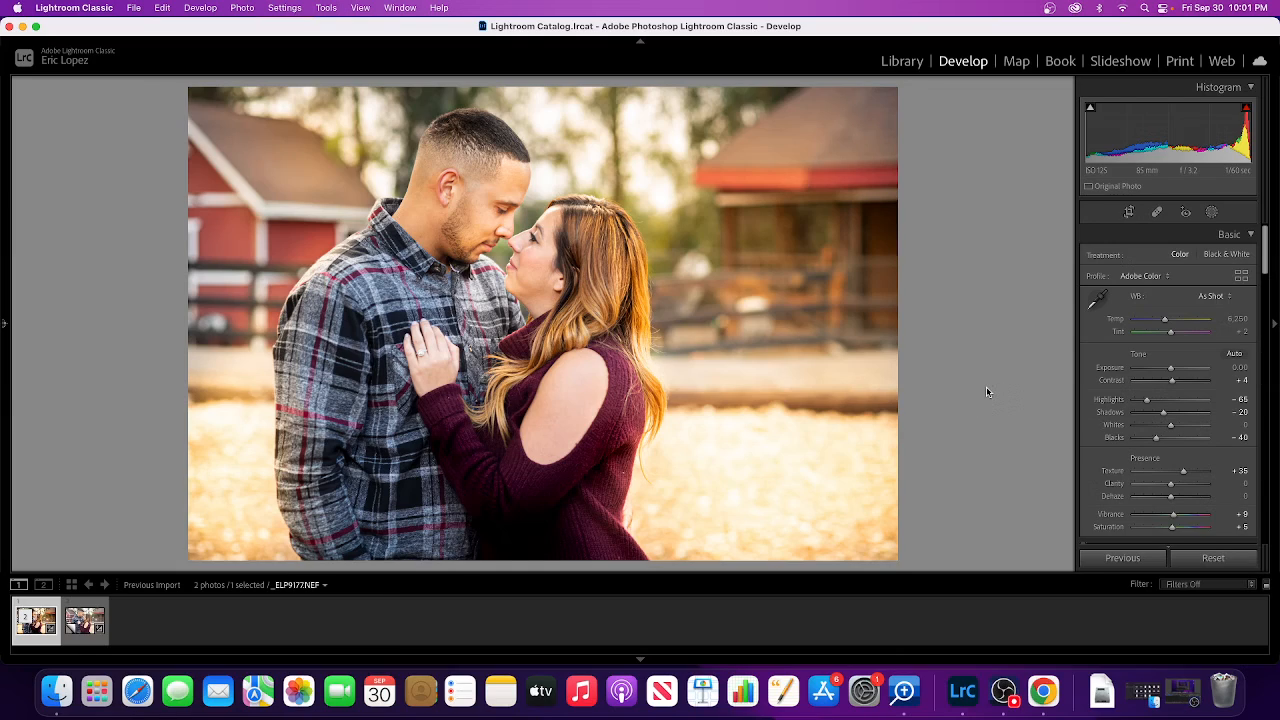
click(1212, 214)
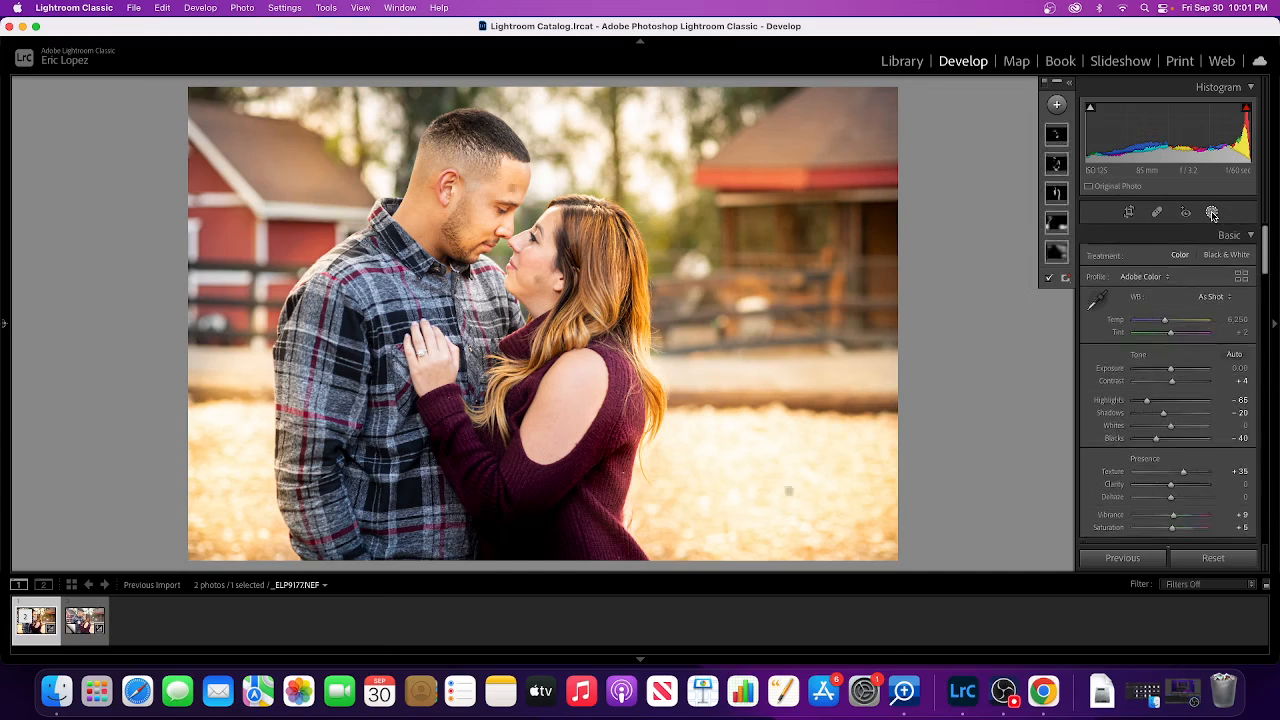
right_click(1059, 137)
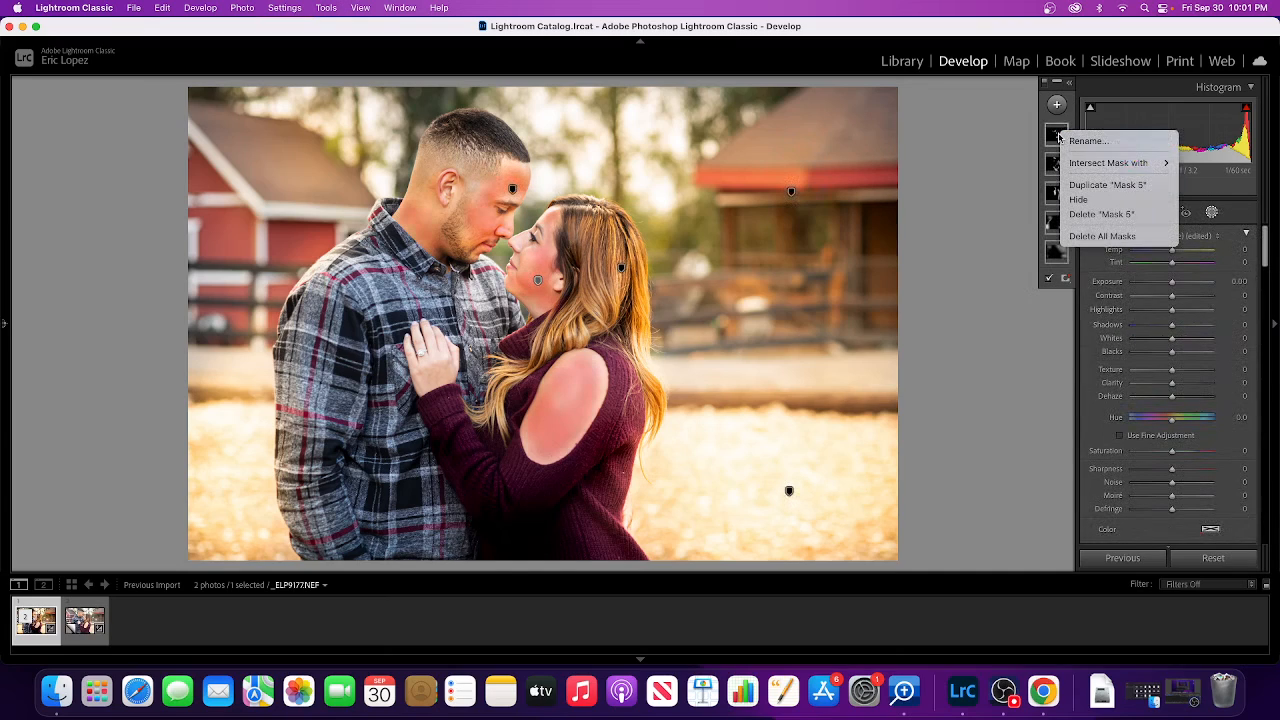
click(1089, 200)
right_click(1059, 168)
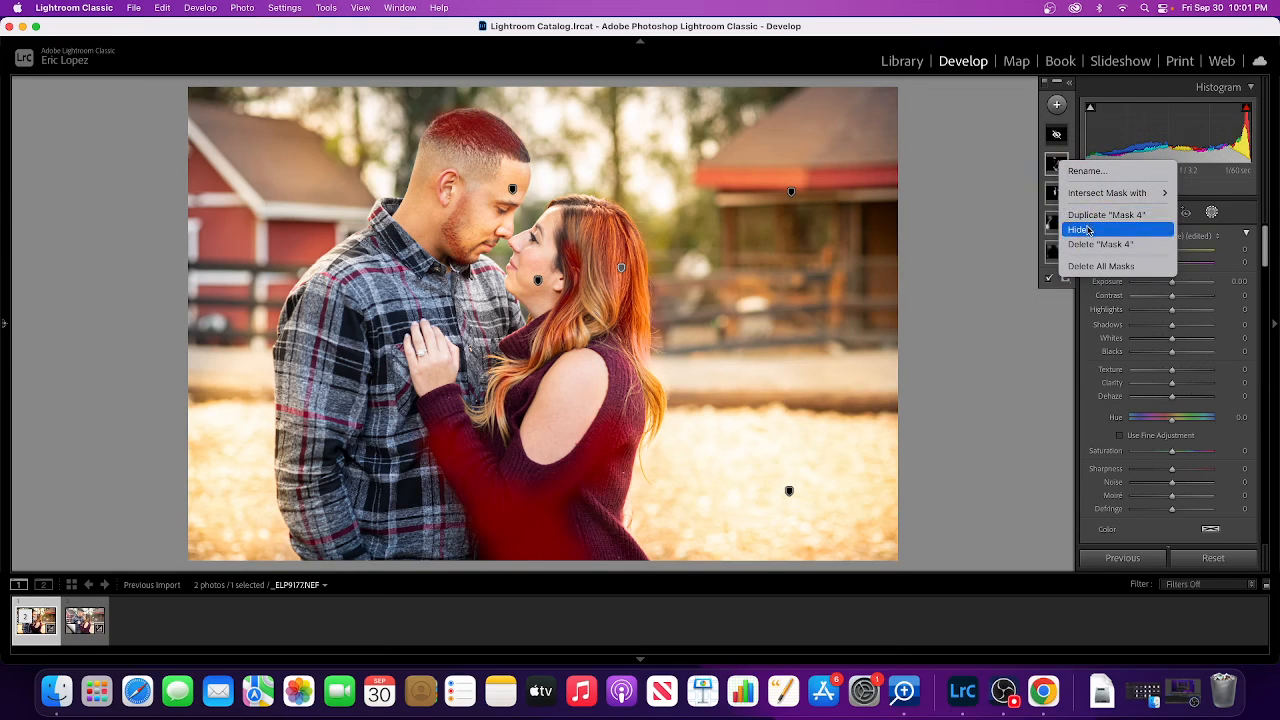
click(1090, 227)
right_click(1056, 195)
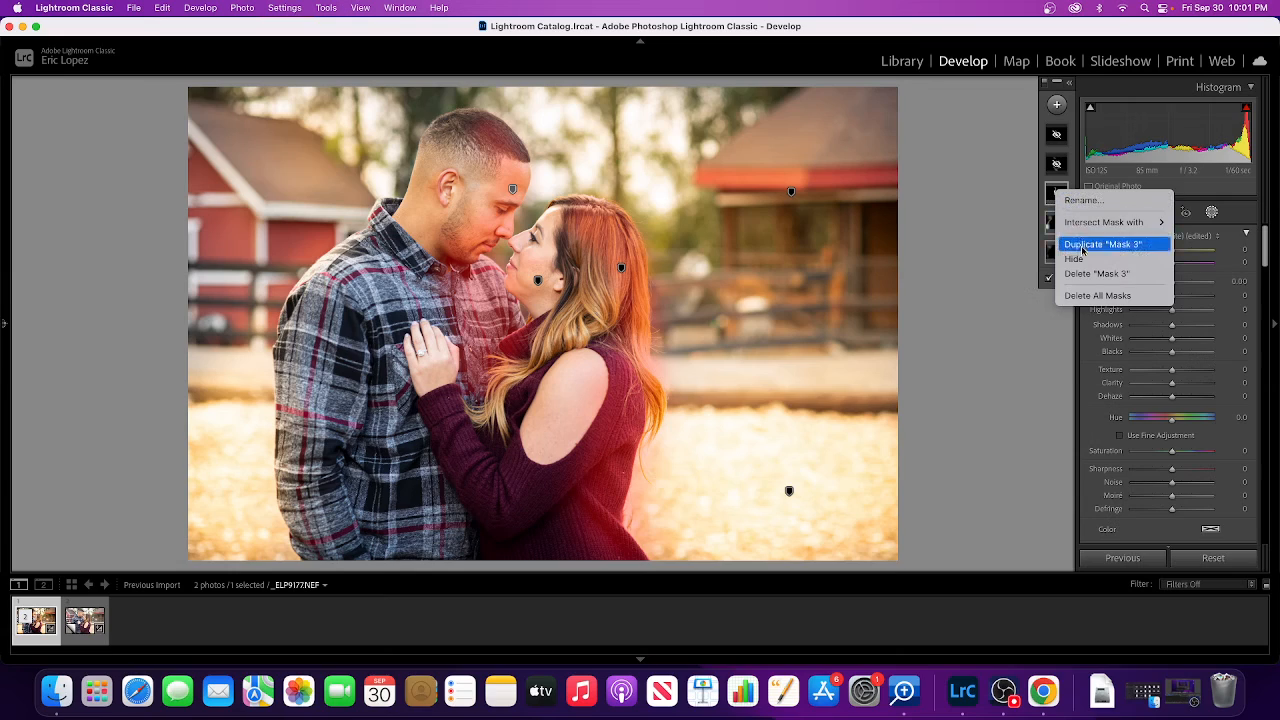
click(1090, 263)
right_click(1056, 222)
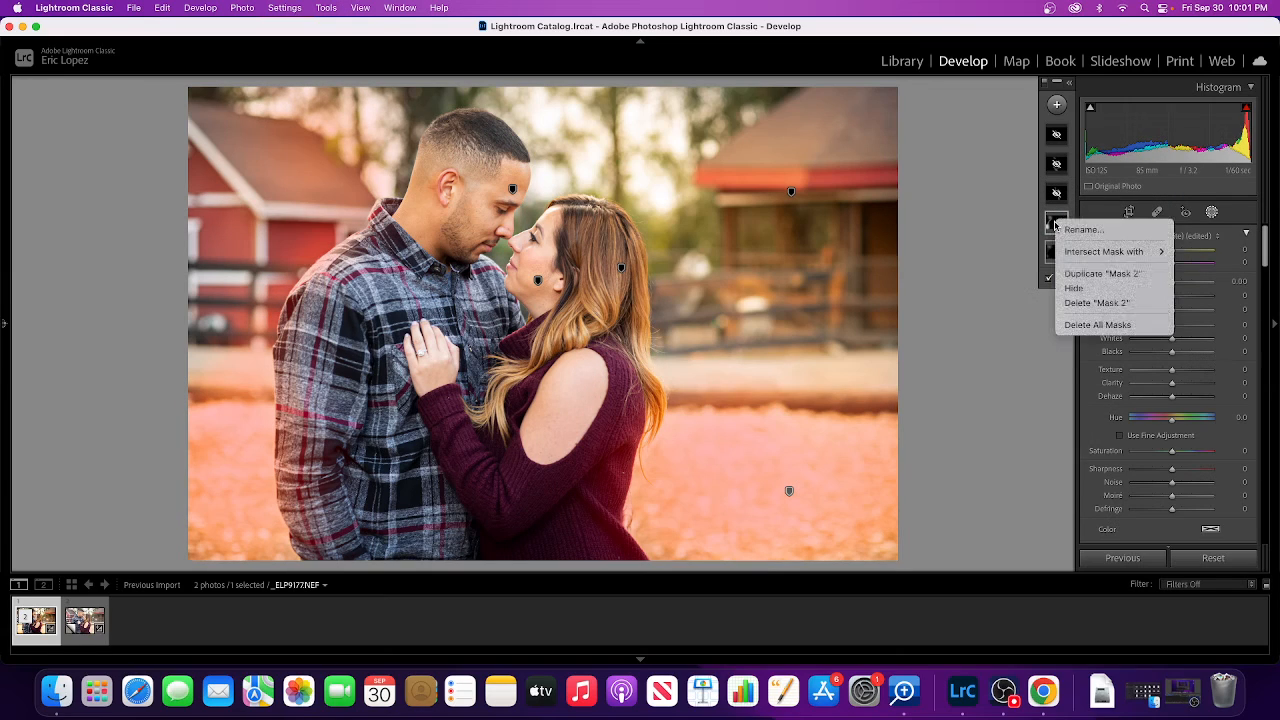
click(1082, 288)
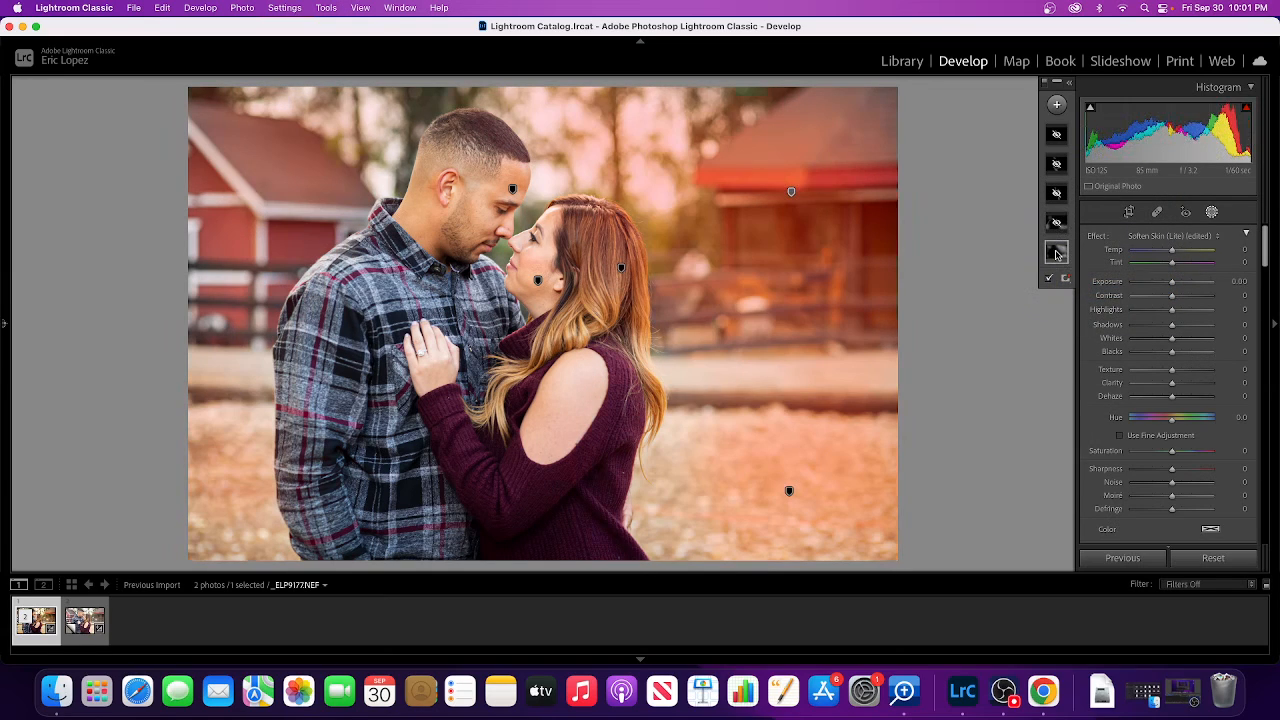
right_click(1056, 251)
click(1082, 318)
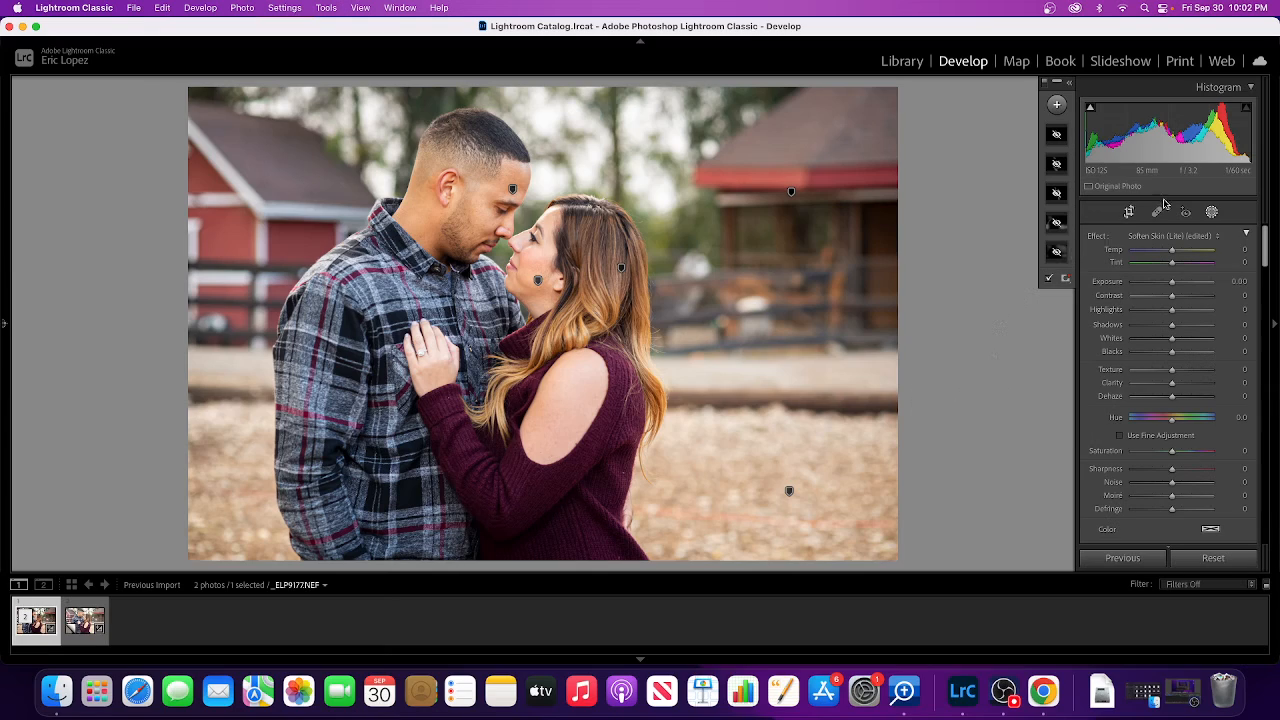
click(1211, 212)
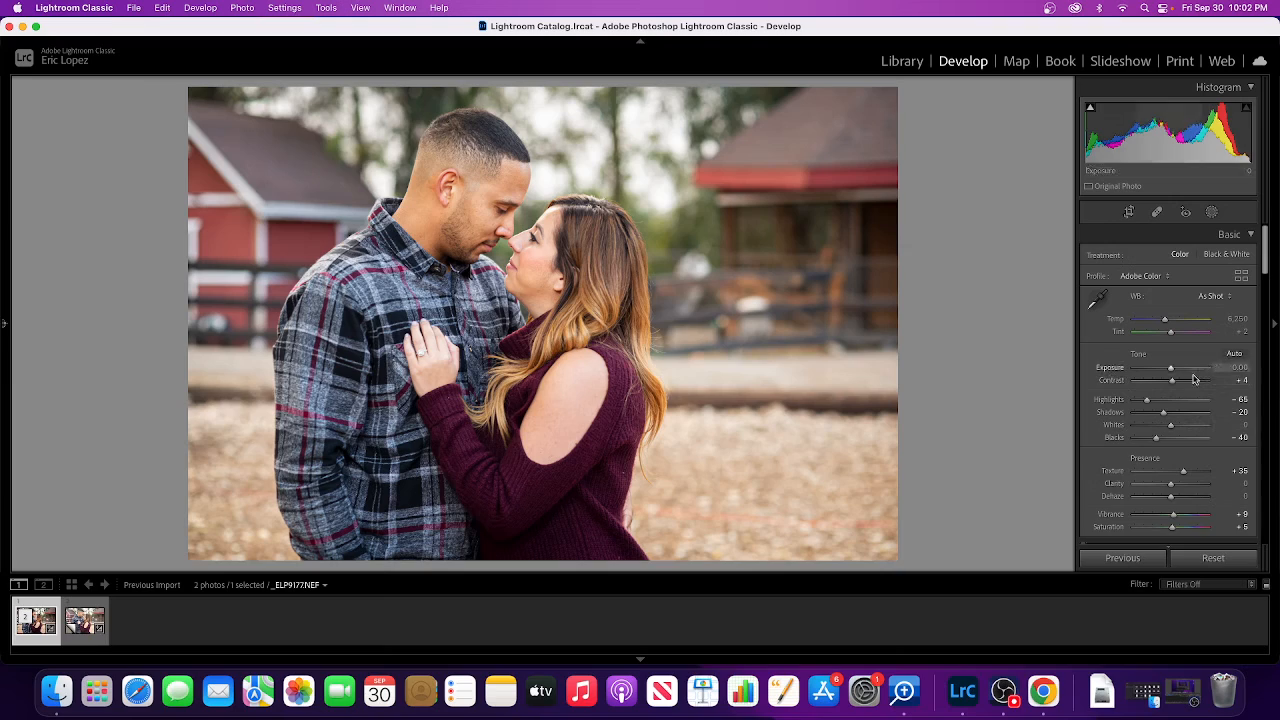
- Examine the photo's global tone, presence, sharpening and noise reduction adjustments
scroll(1204, 428, down, 3)
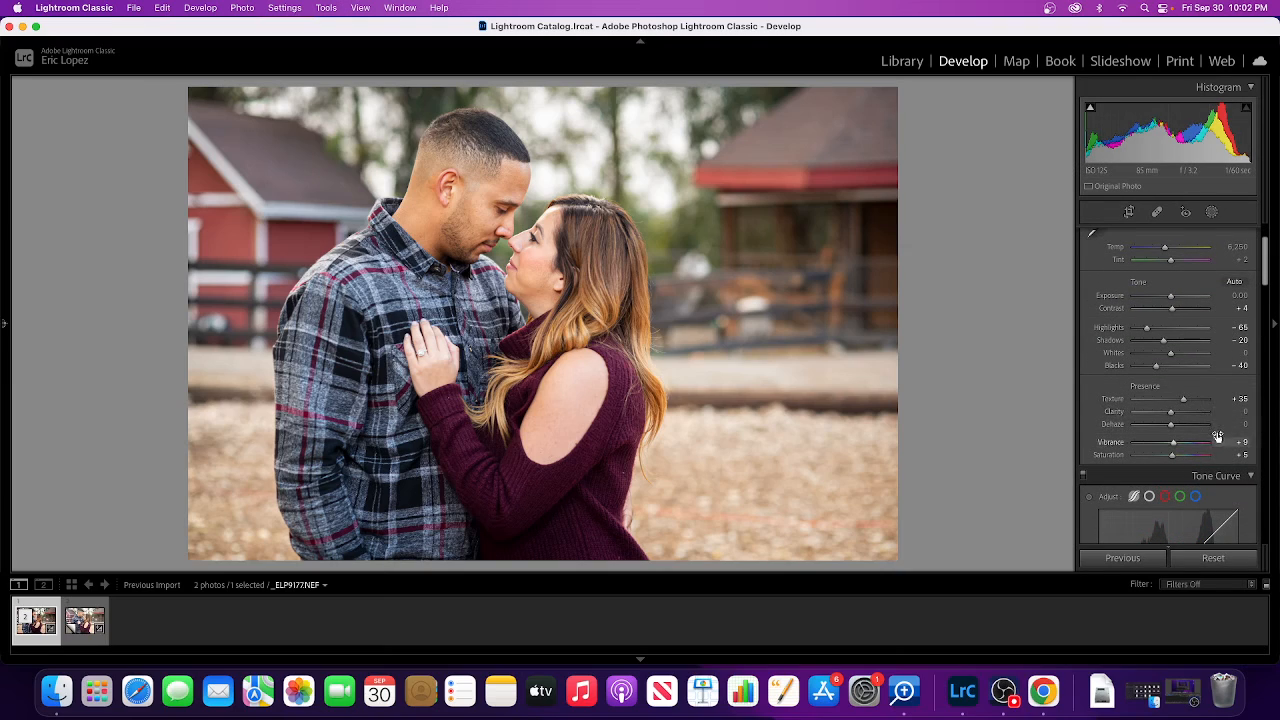
scroll(1218, 437, up, 1)
scroll(1218, 437, down, 1)
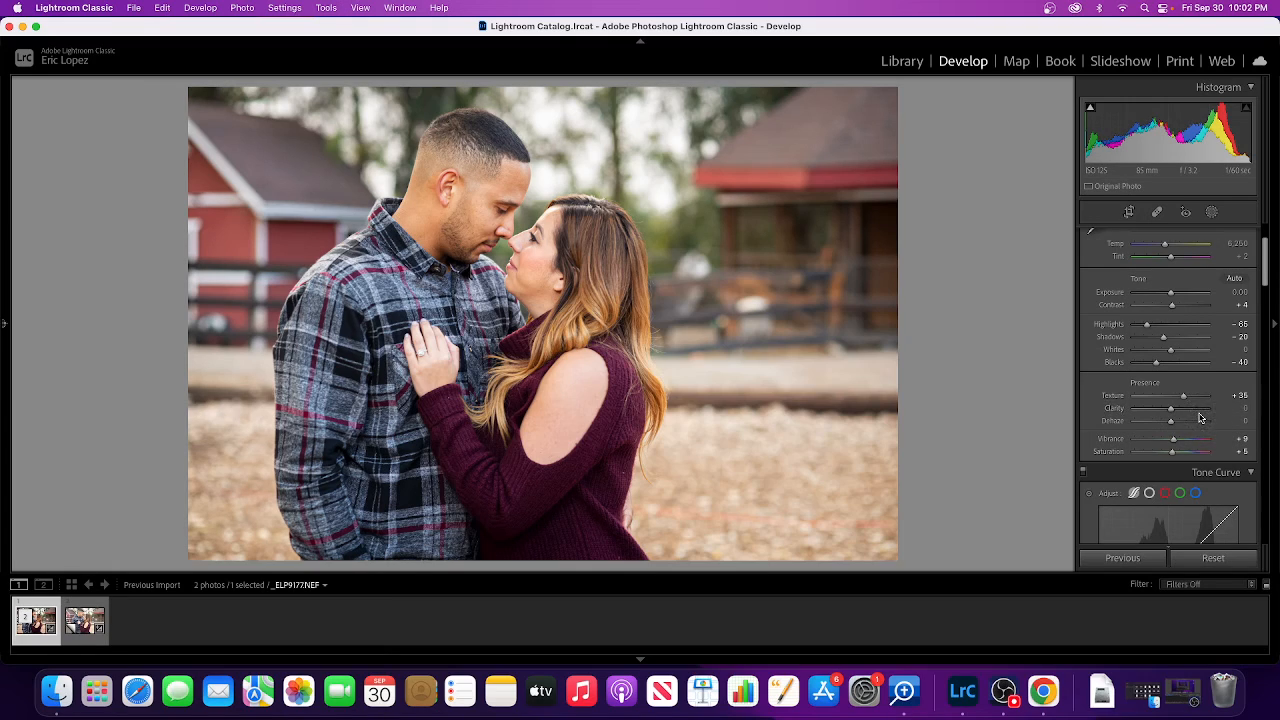
drag(1267, 284, 1268, 286)
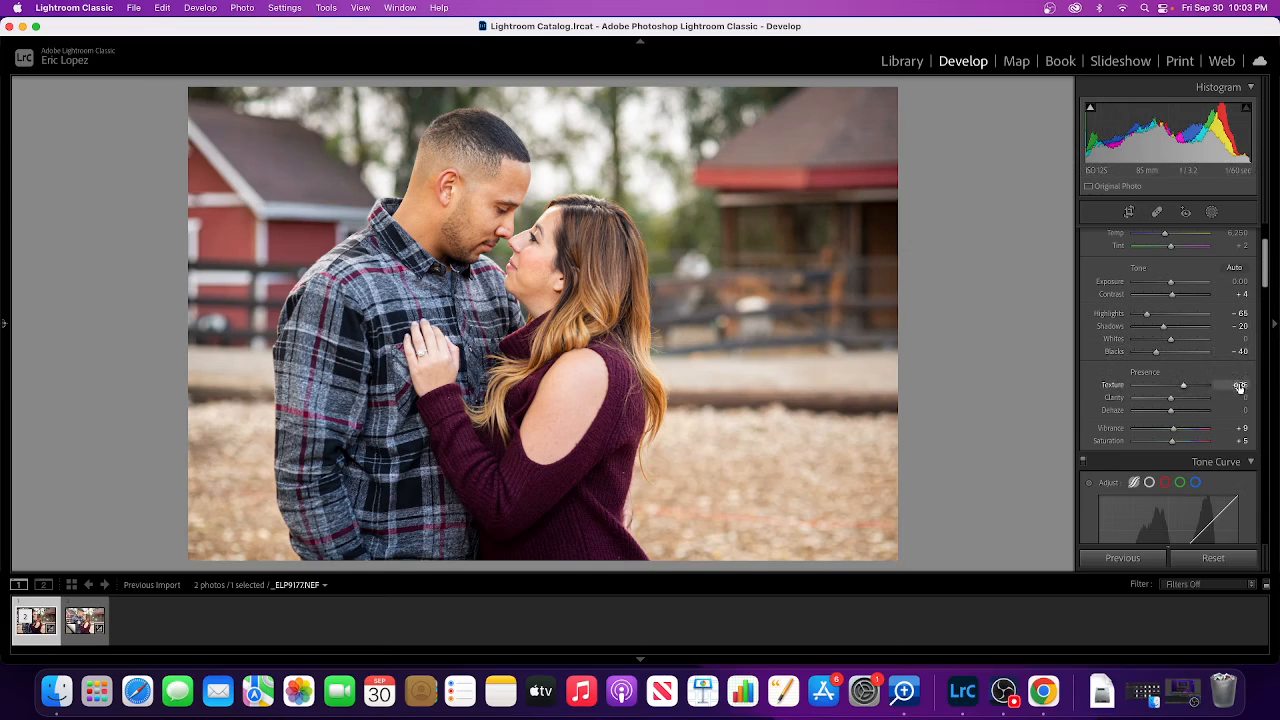
drag(1265, 259, 1274, 433)
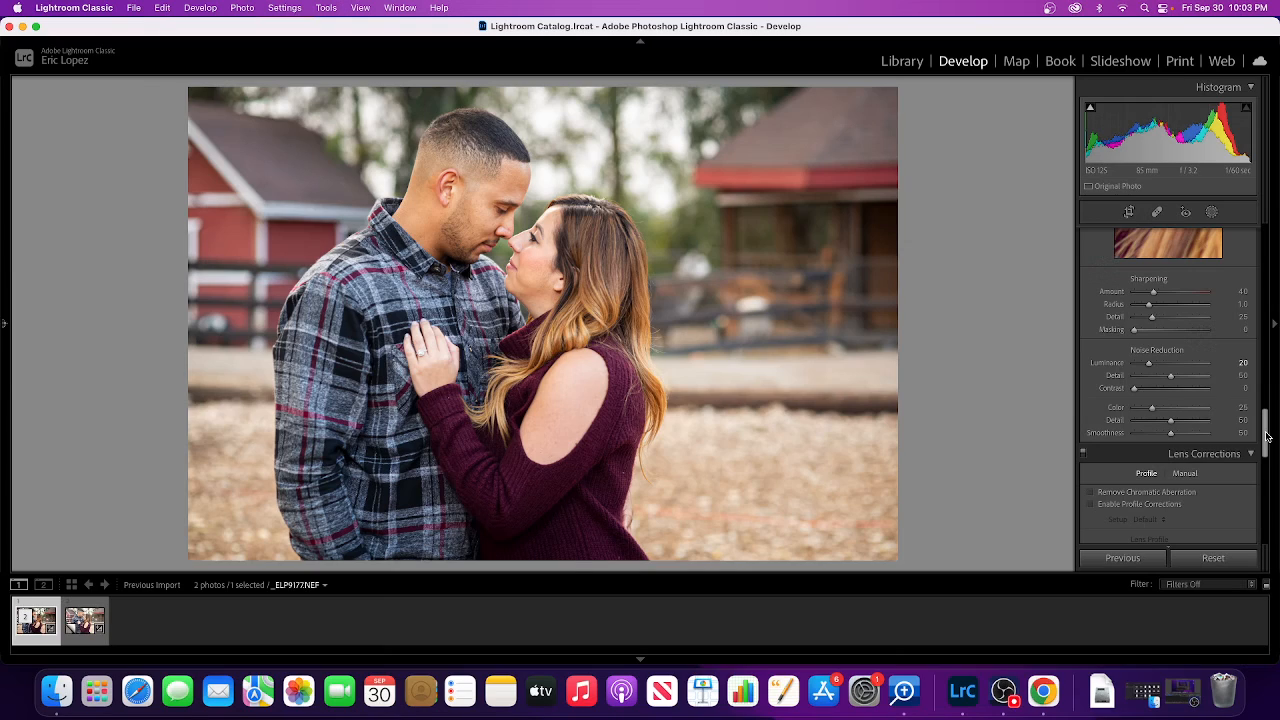
- Try a post-crop vignette amount of -64, reset it, and restore the amount to -14
drag(1268, 437, 1275, 500)
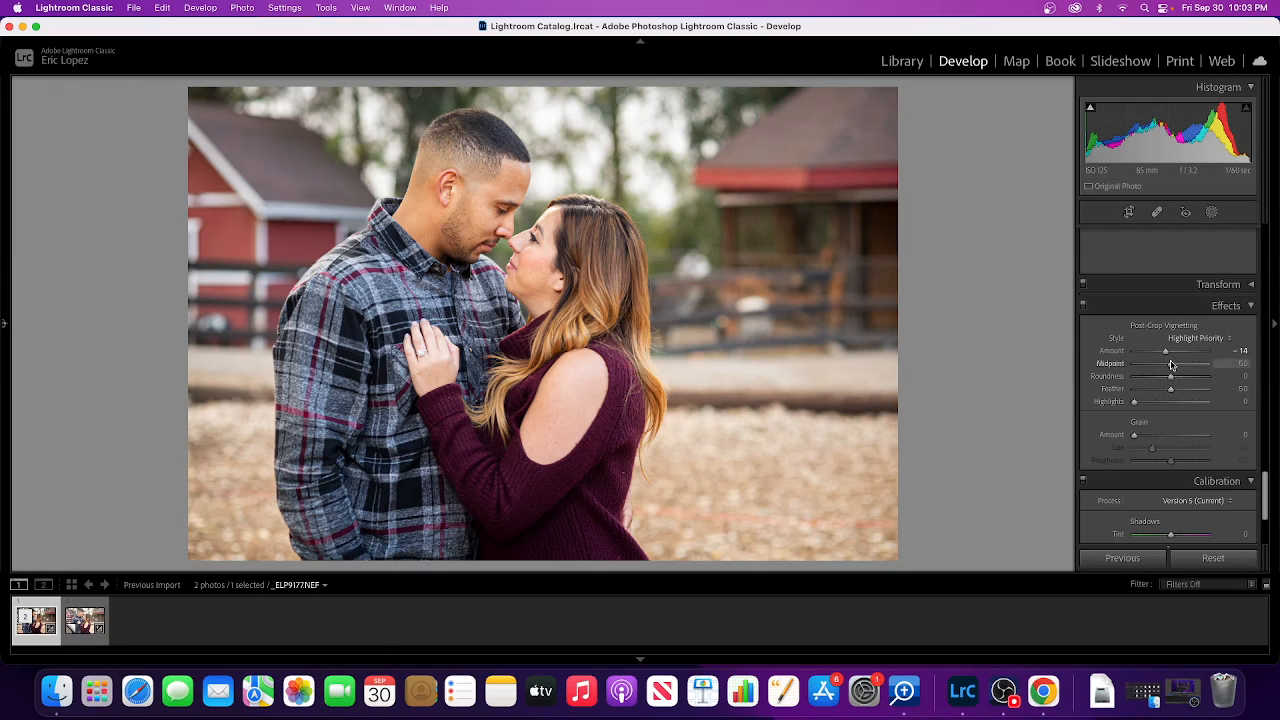
drag(1166, 352, 1149, 355)
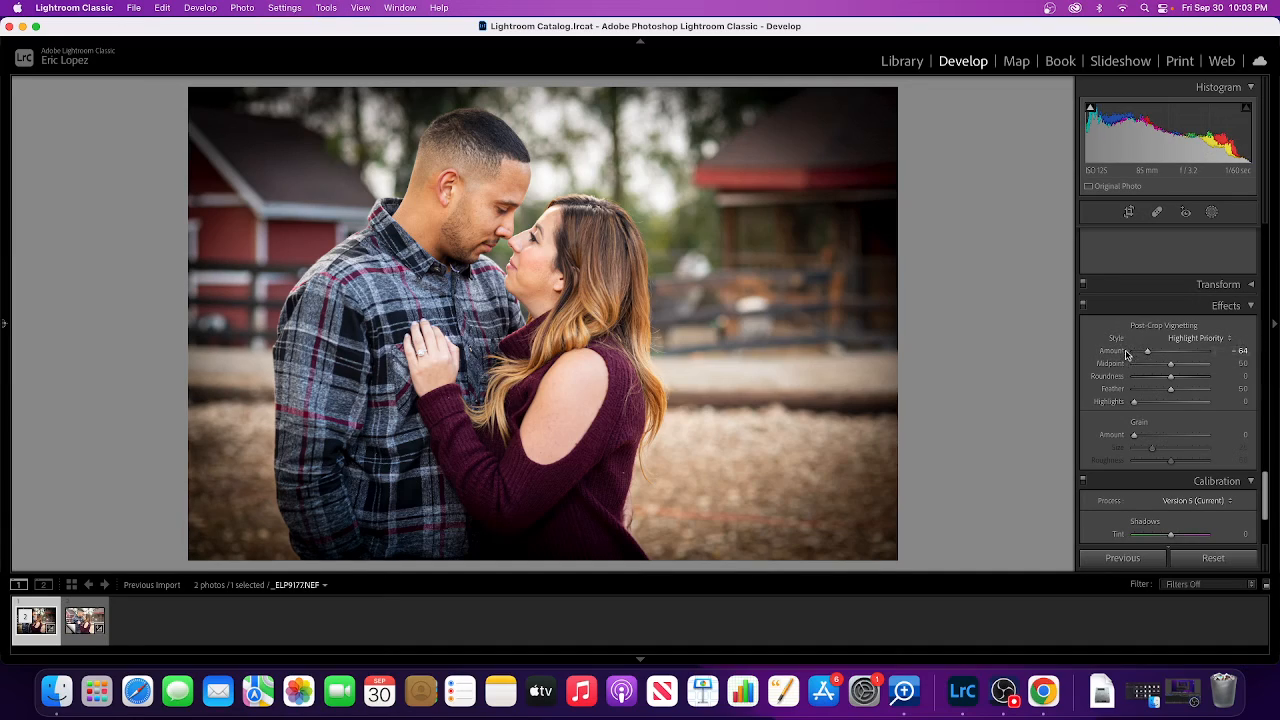
double_click(1112, 351)
drag(1171, 351, 1163, 353)
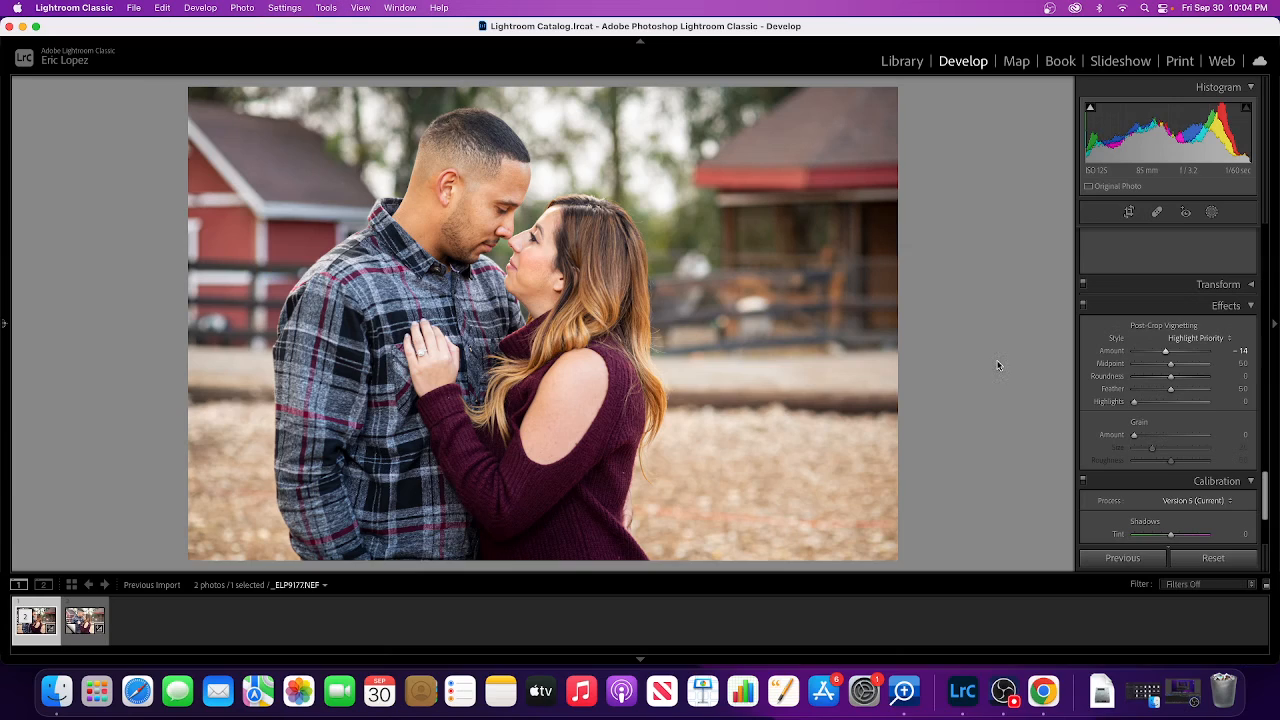
- Set the brush feather to 90 for Mask 1 over the background and unhide that mask
drag(1269, 480, 1271, 238)
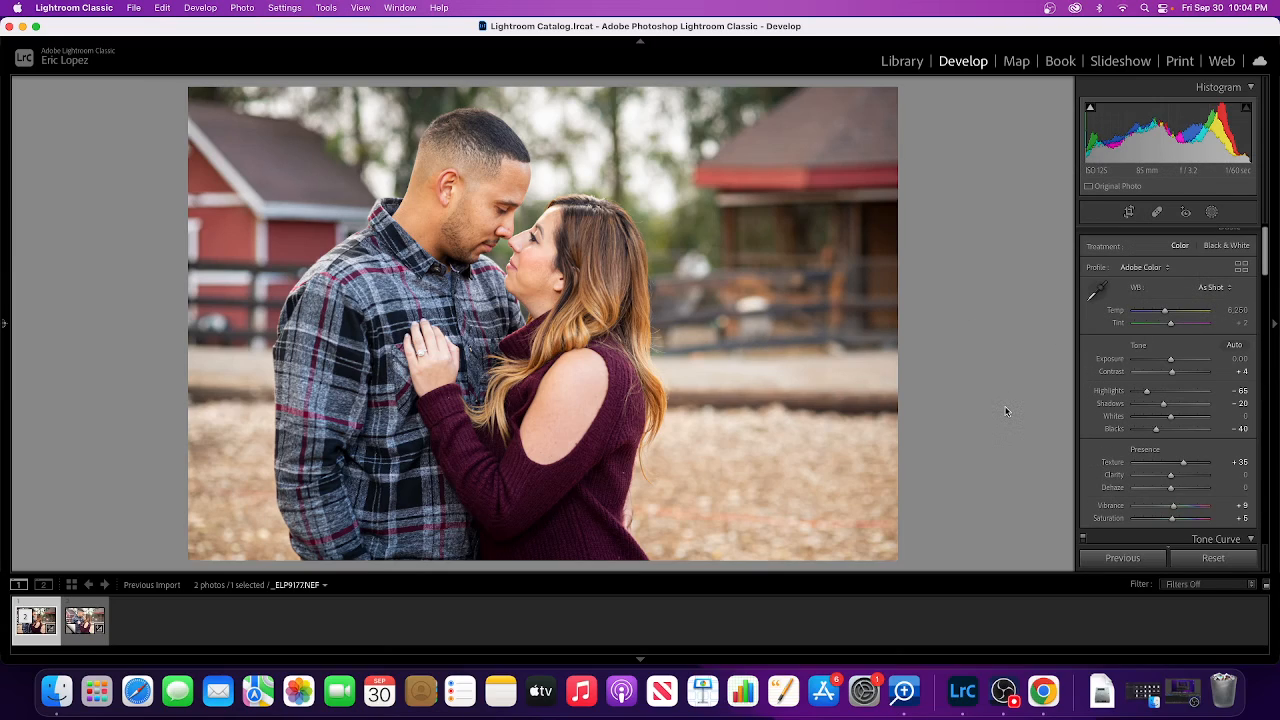
click(1212, 214)
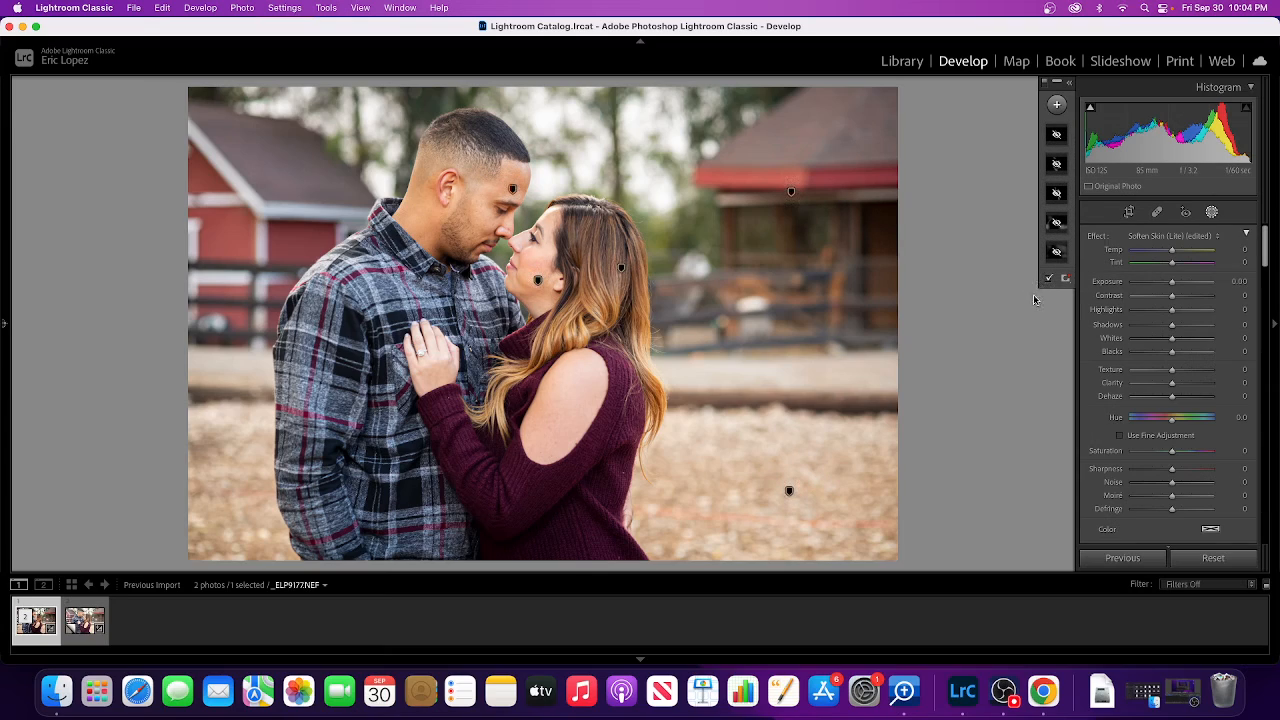
click(1058, 253)
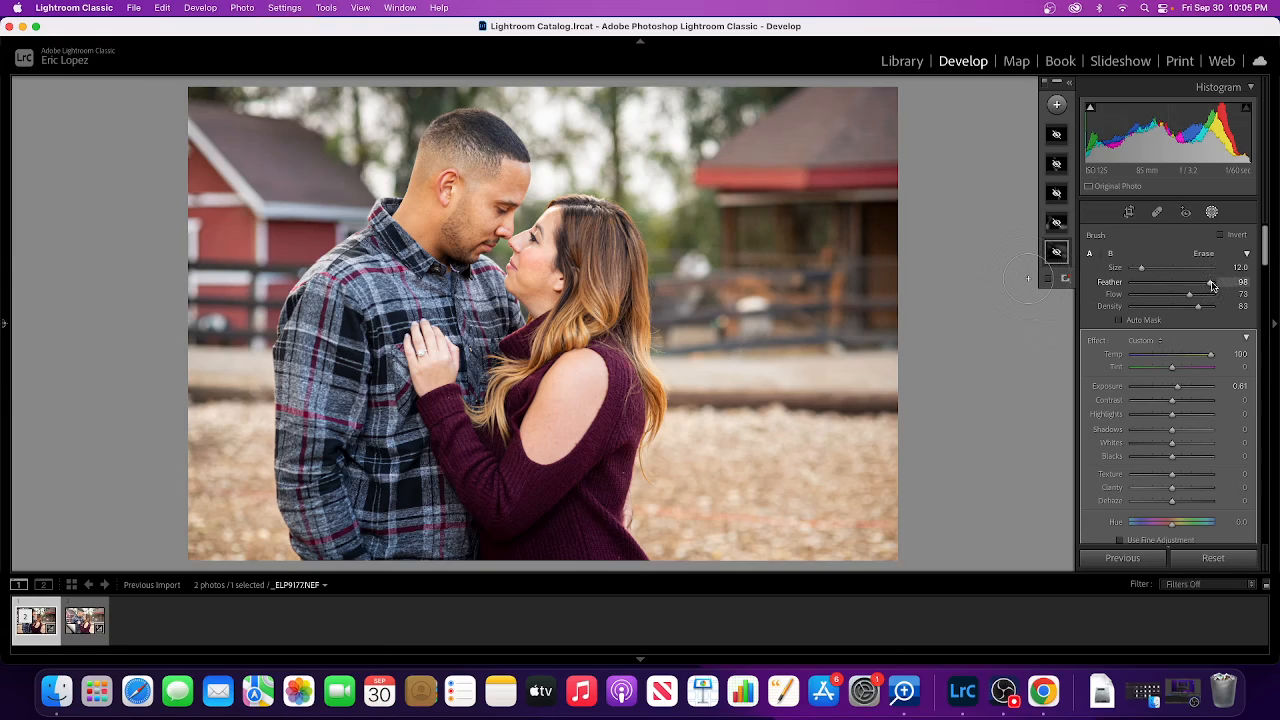
drag(1206, 287, 1207, 288)
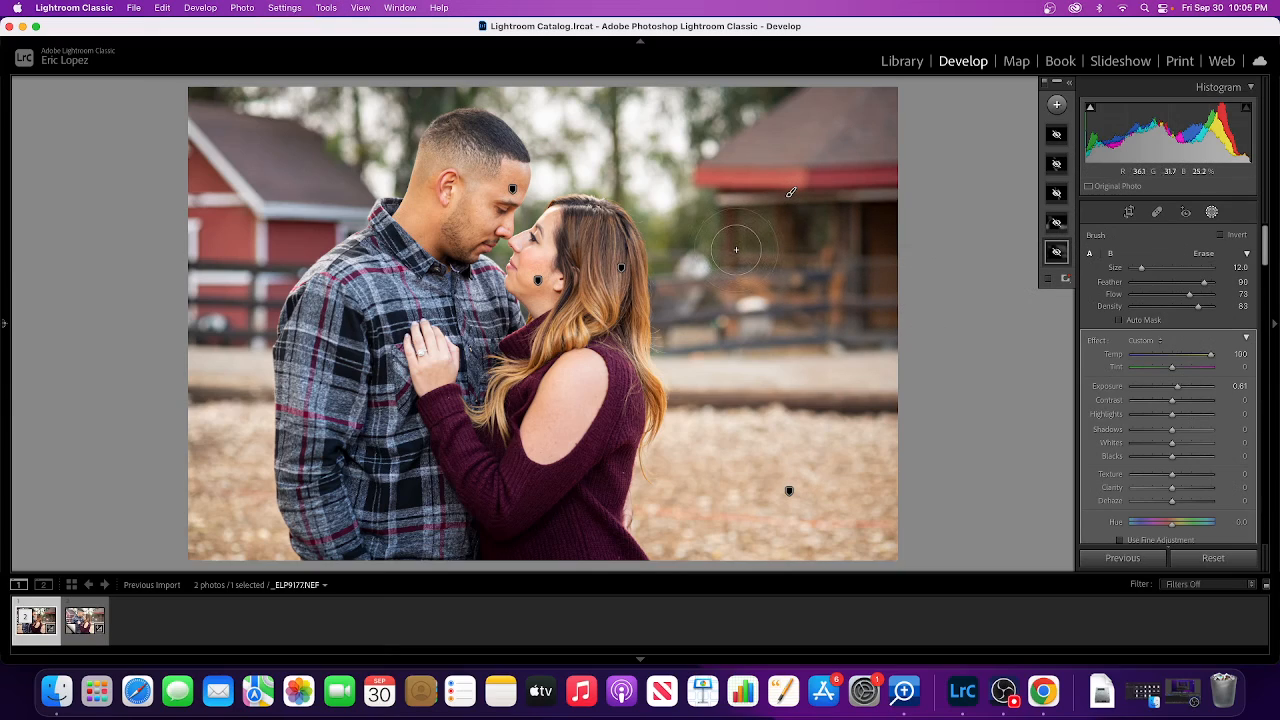
right_click(1057, 253)
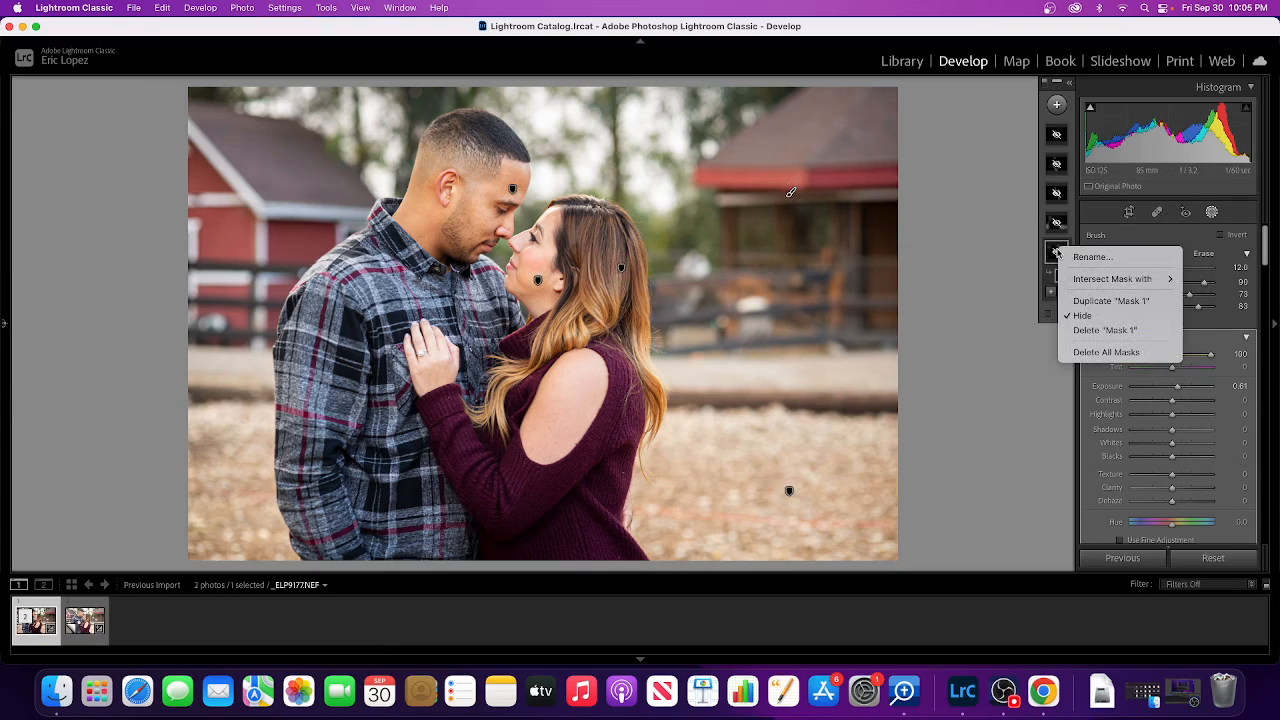
click(1085, 315)
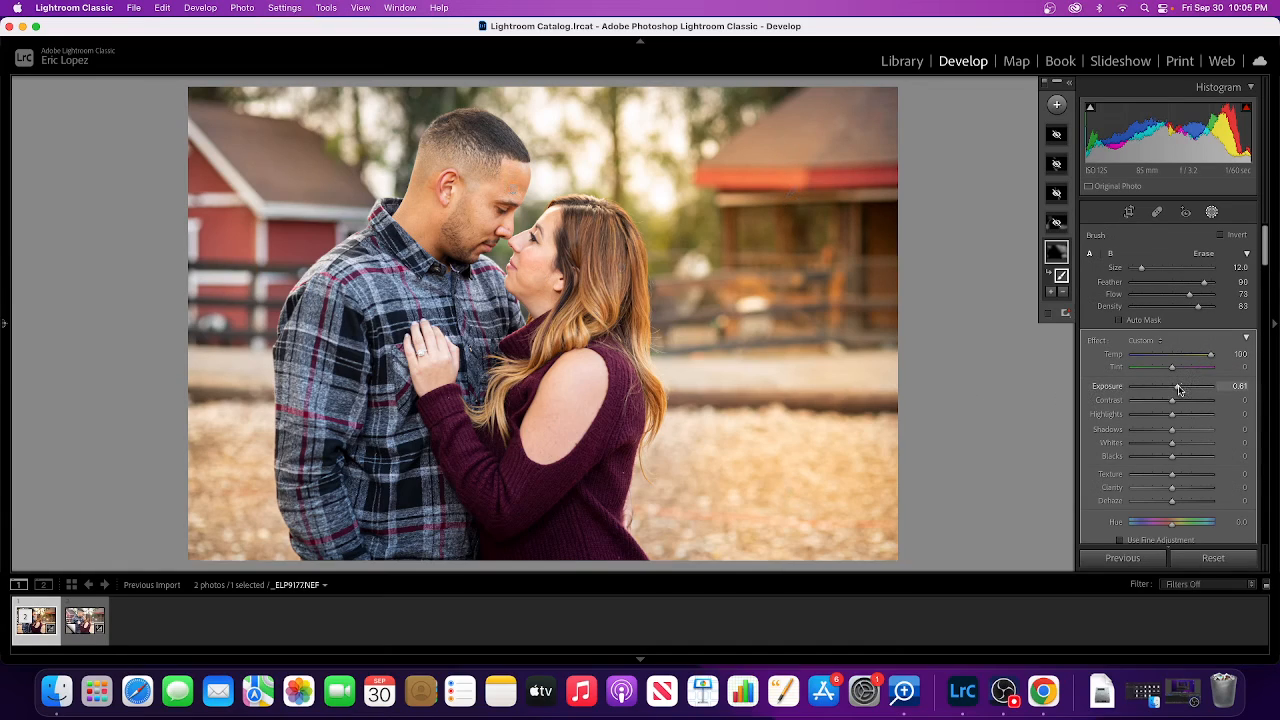
- Try a much brighter exposure on Mask 1 and set it to 0.60
drag(1178, 390, 1193, 390)
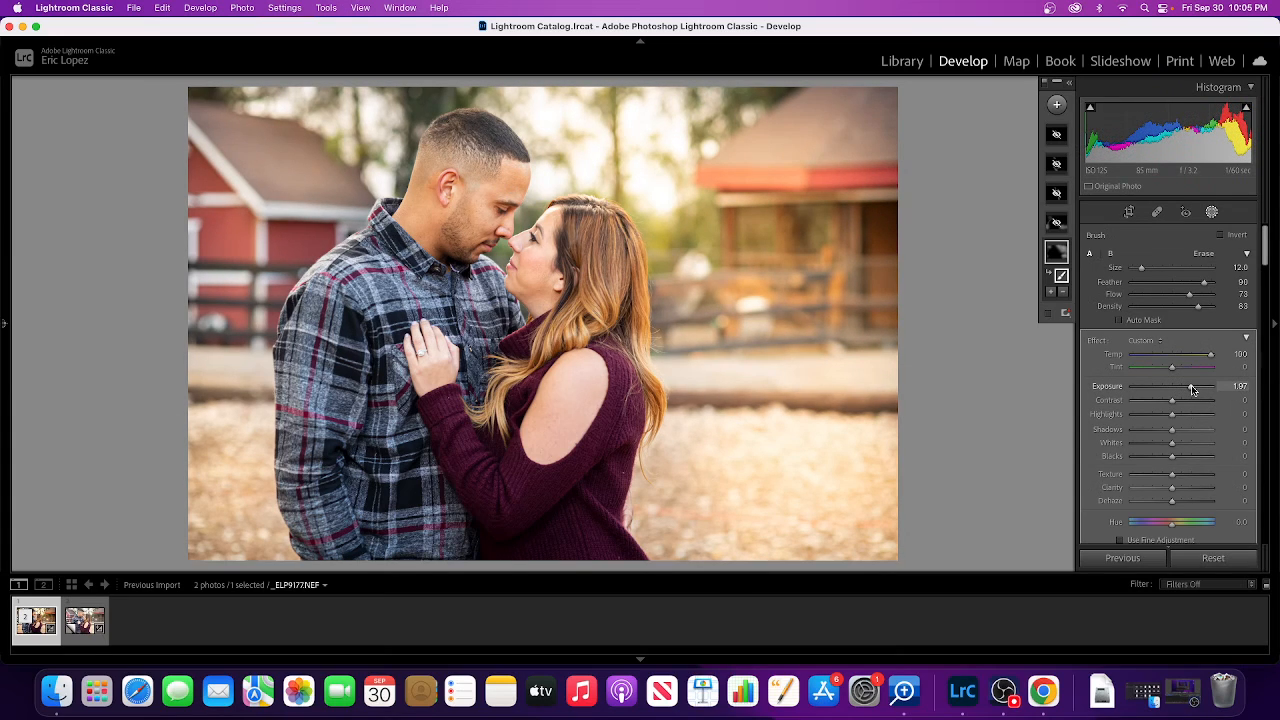
drag(1191, 390, 1178, 391)
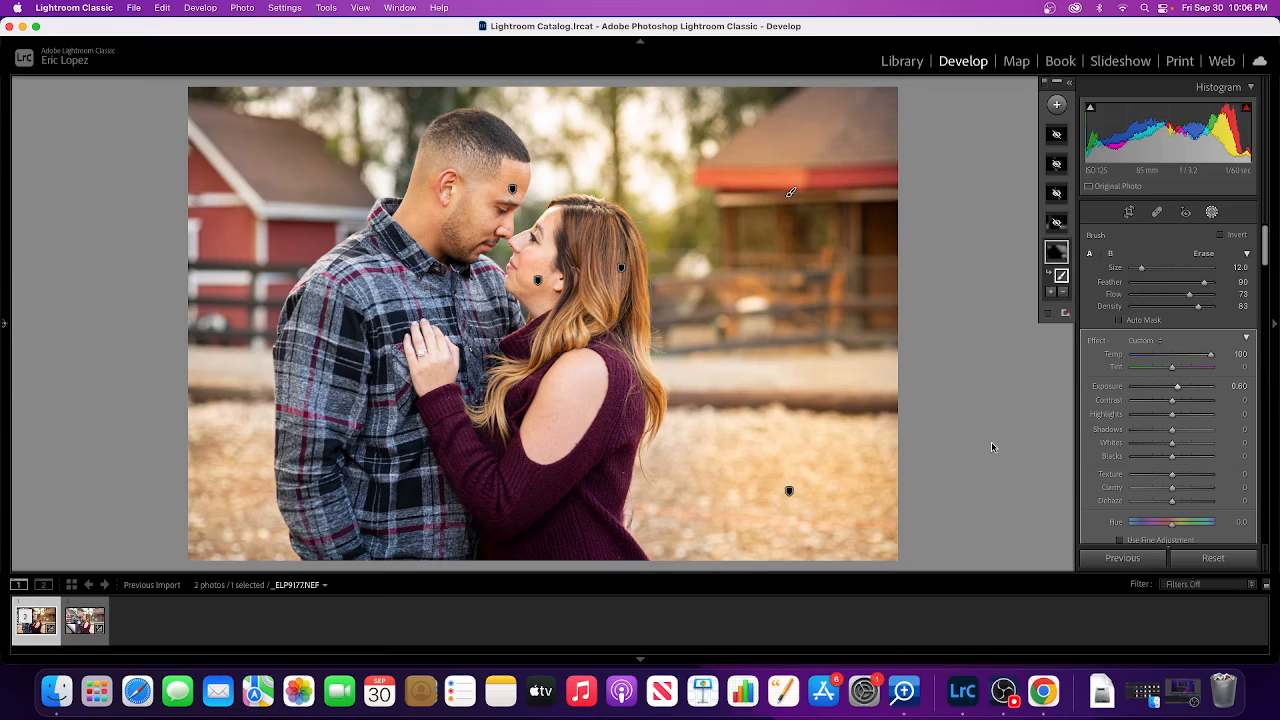
- Toggle the mask overlay to inspect Mask 1's painted background area and enlarge the brush size to 26
click(1049, 316)
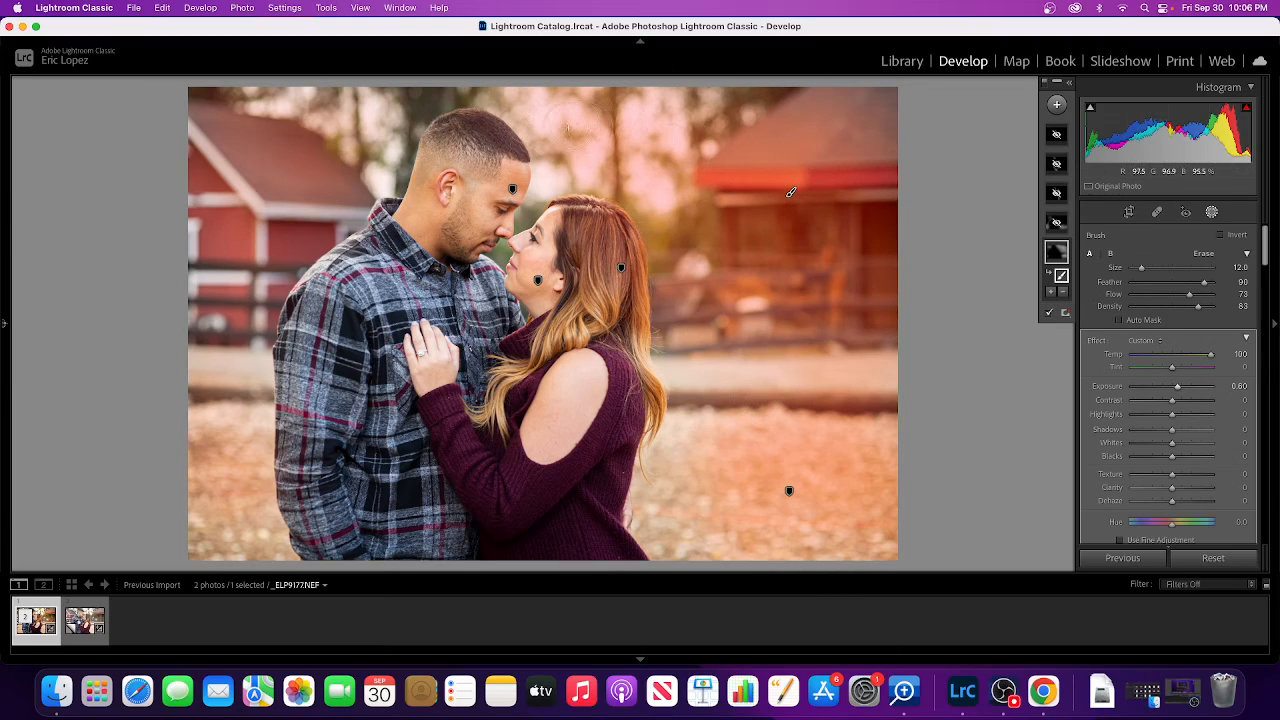
scroll(787, 352, up, 14)
click(1050, 316)
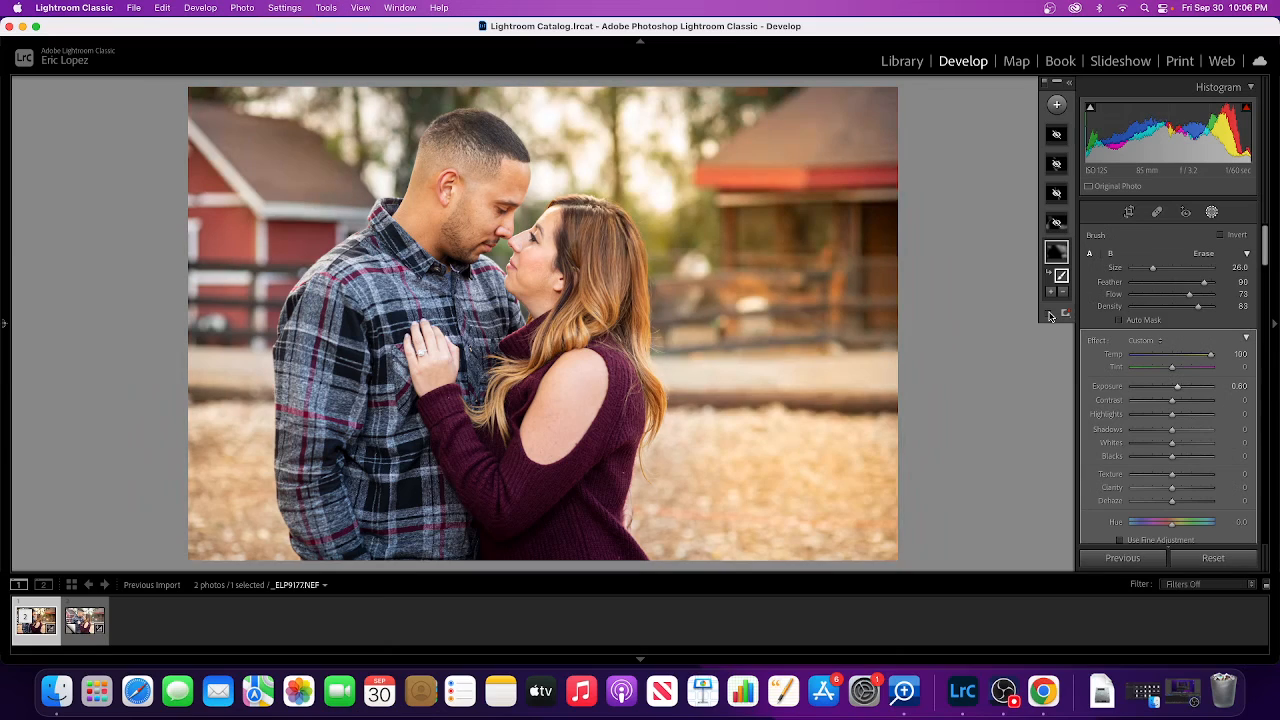
click(1050, 316)
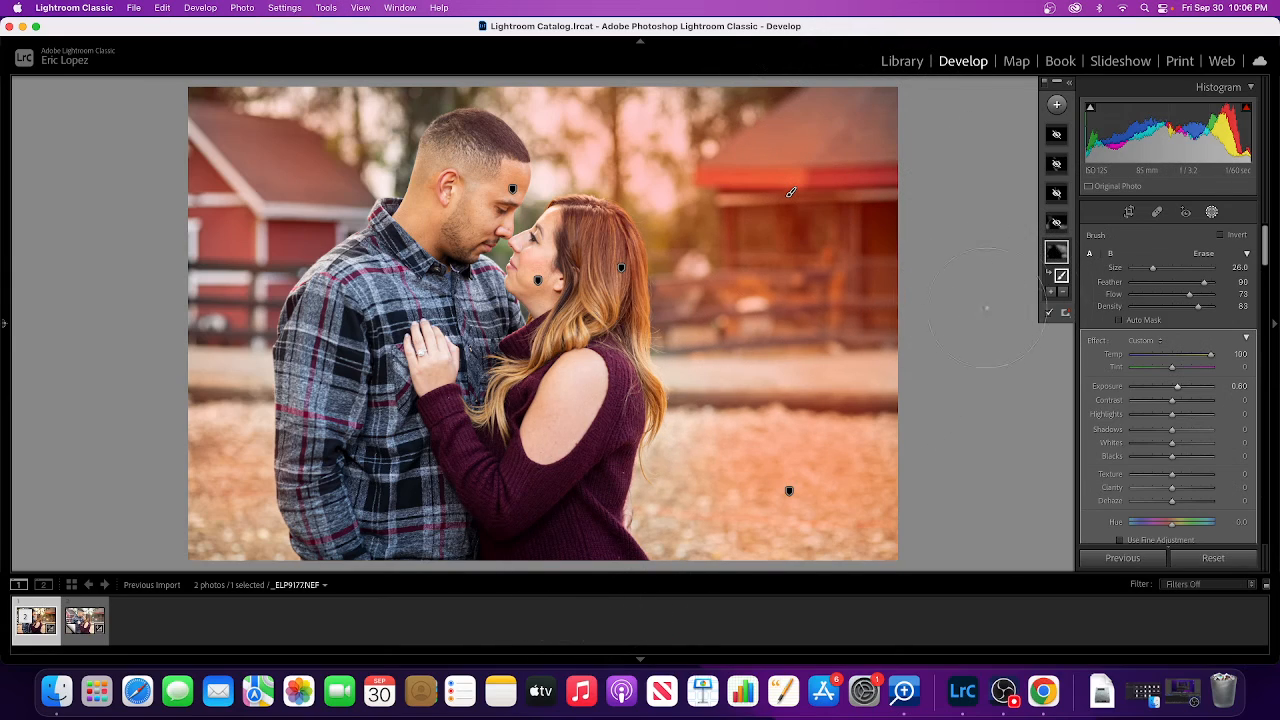
- Select Mask 2, which covers the ground and bright background, and unhide it
click(1051, 232)
click(1051, 233)
click(1051, 229)
click(1051, 229)
click(1058, 228)
click(1058, 226)
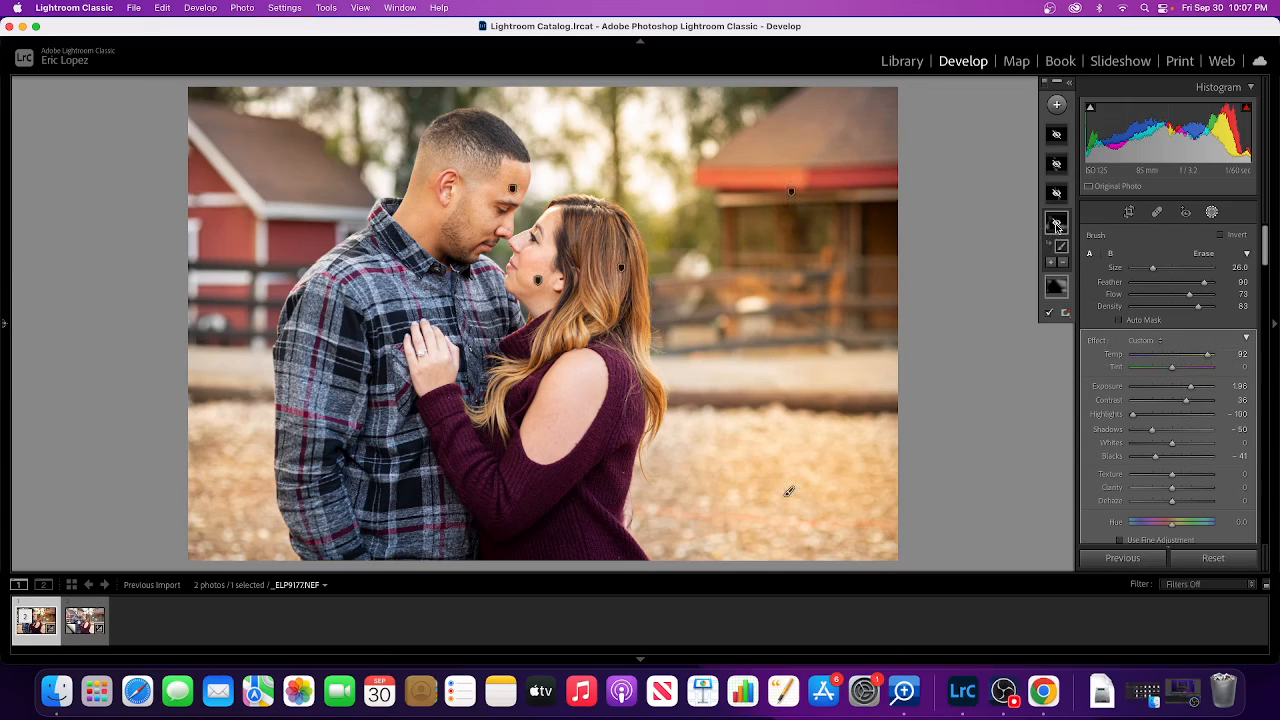
right_click(1056, 222)
click(1087, 291)
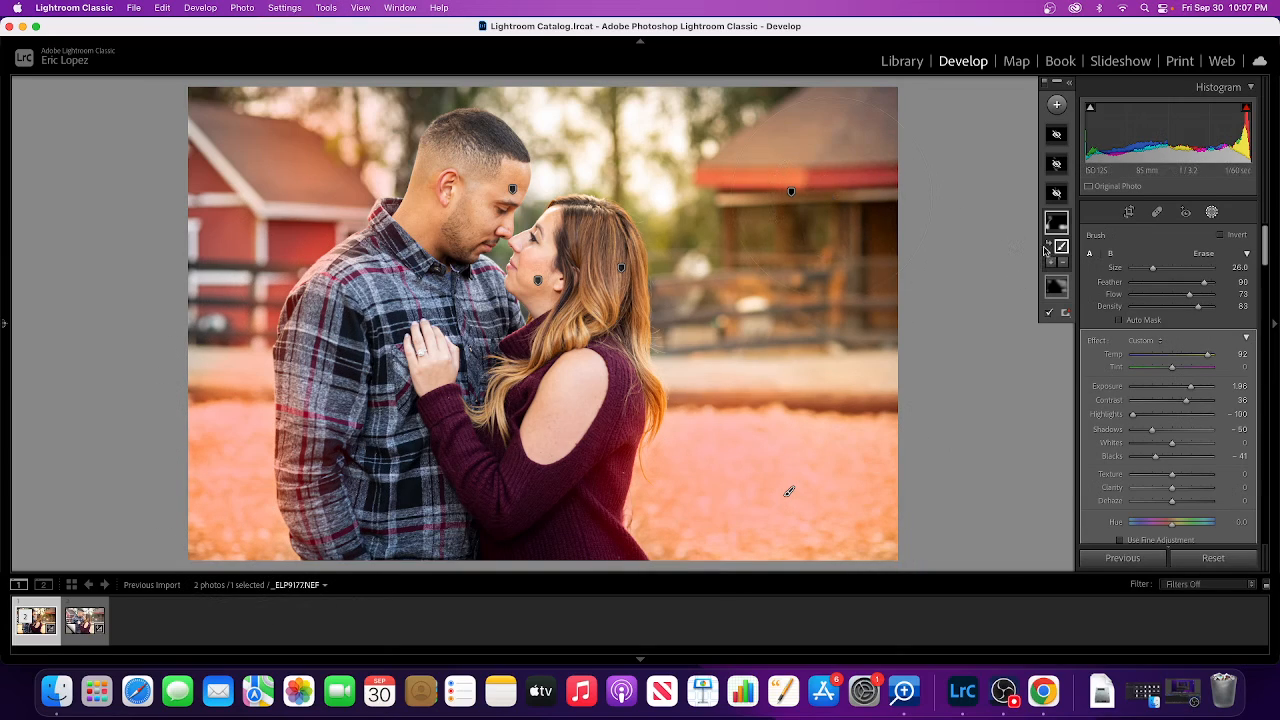
- Try Mask 2's highlights at 84 with the overlay turned off, and return them to -100
click(1049, 314)
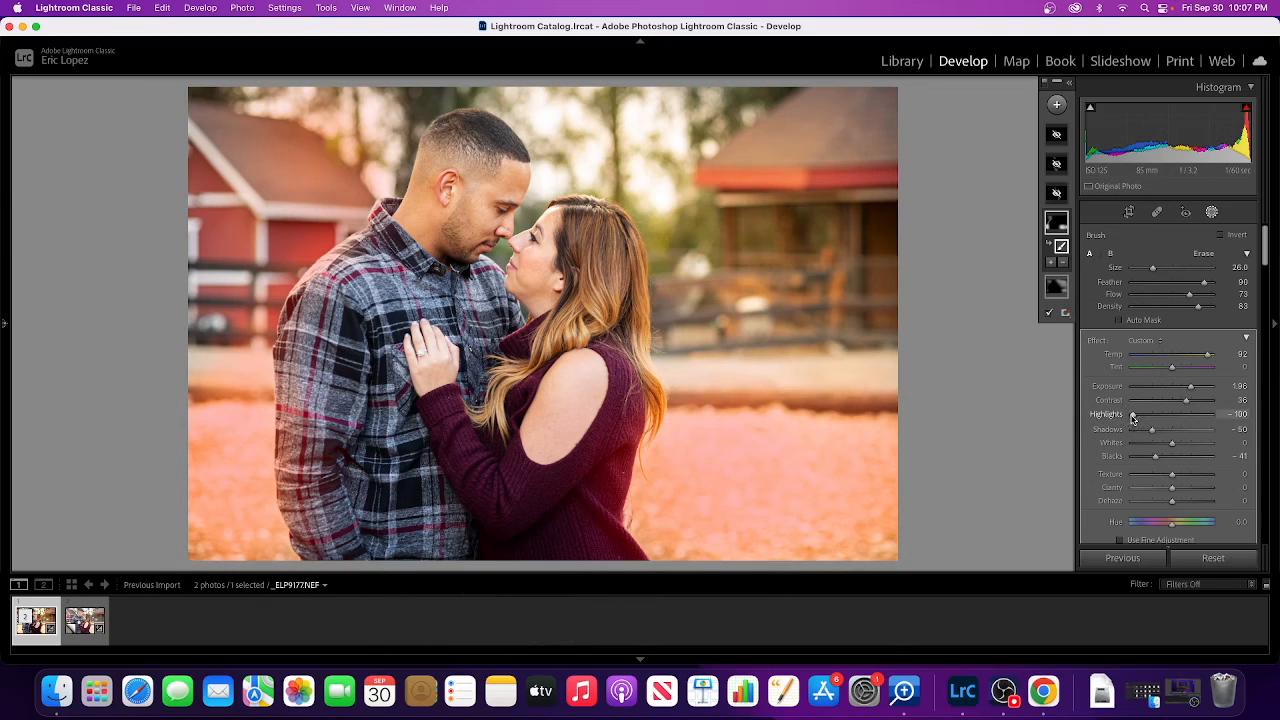
click(1049, 314)
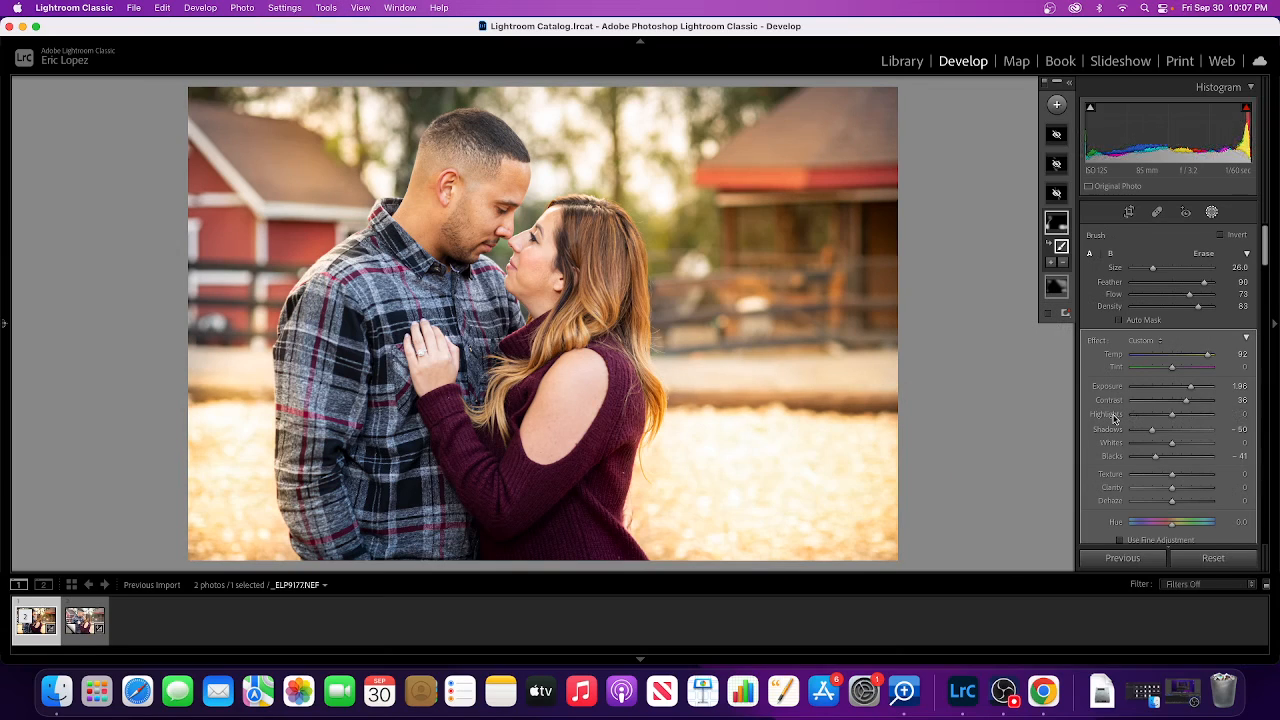
drag(1132, 415, 1205, 418)
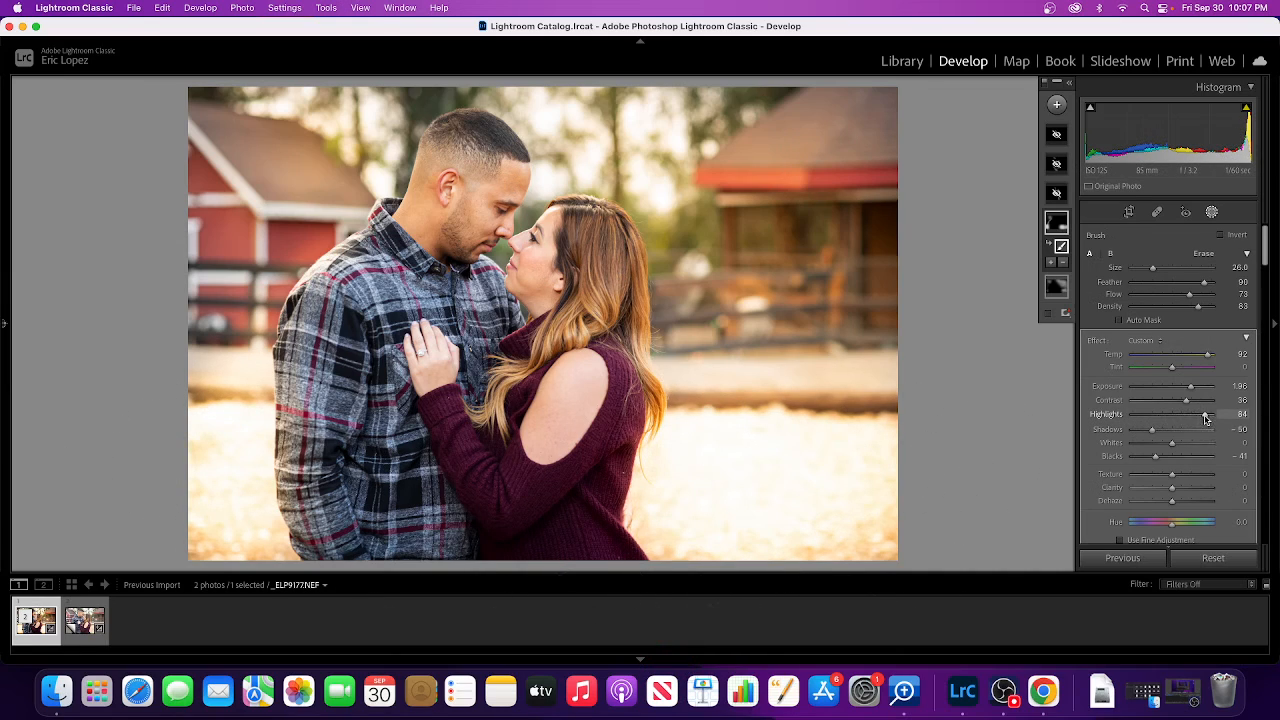
drag(1206, 418, 1122, 416)
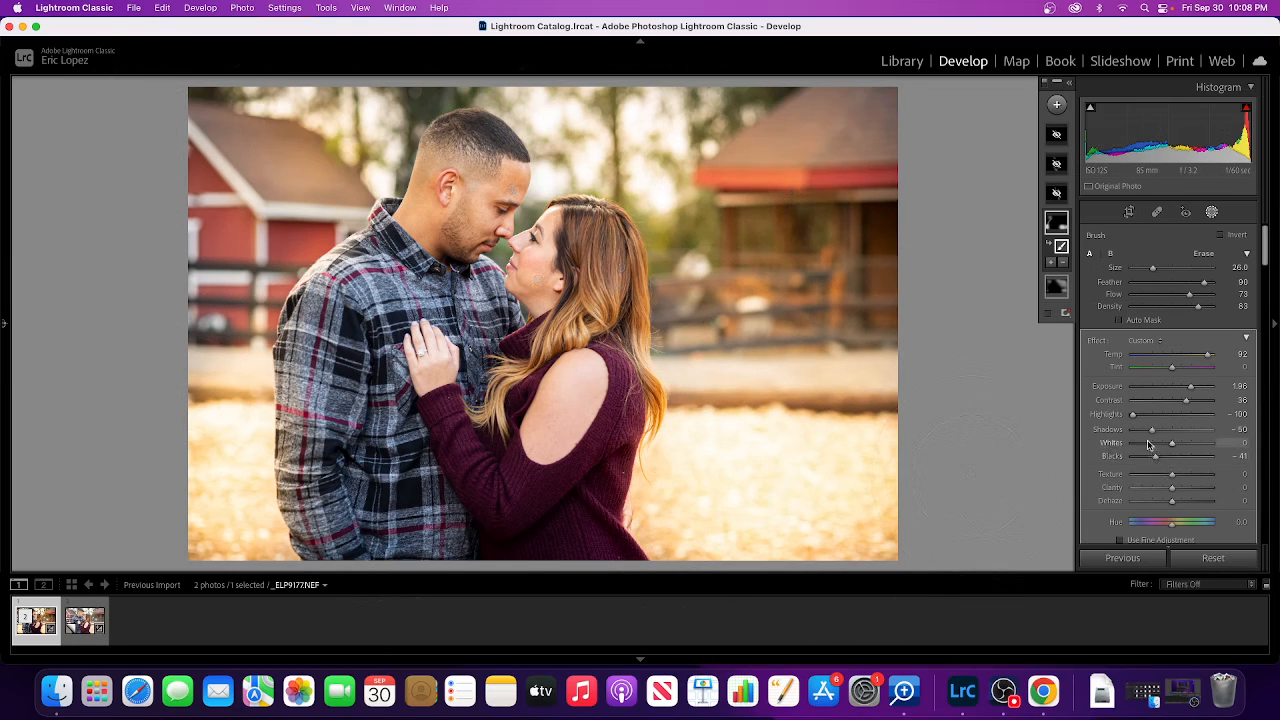
click(1211, 414)
drag(1211, 414, 1103, 418)
mouse_move(1187, 404)
mouse_down()
mouse_move(1152, 406)
mouse_move(1187, 406)
mouse_up()
mouse_move(1156, 460)
mouse_down()
mouse_move(1122, 466)
mouse_move(1156, 465)
mouse_up()
- Select Mask 3, which covers the couple's hair and clothing edges, and unhide it with the mask overlay on
click(1057, 195)
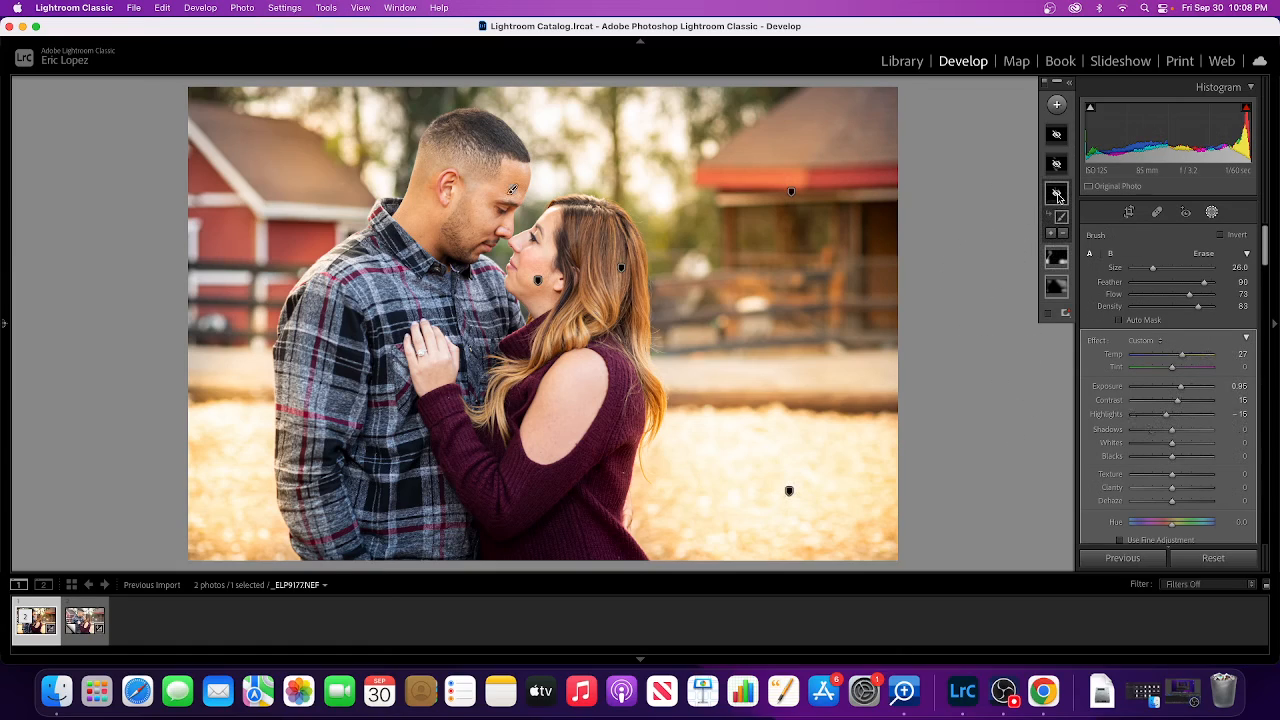
click(1049, 315)
right_click(1057, 189)
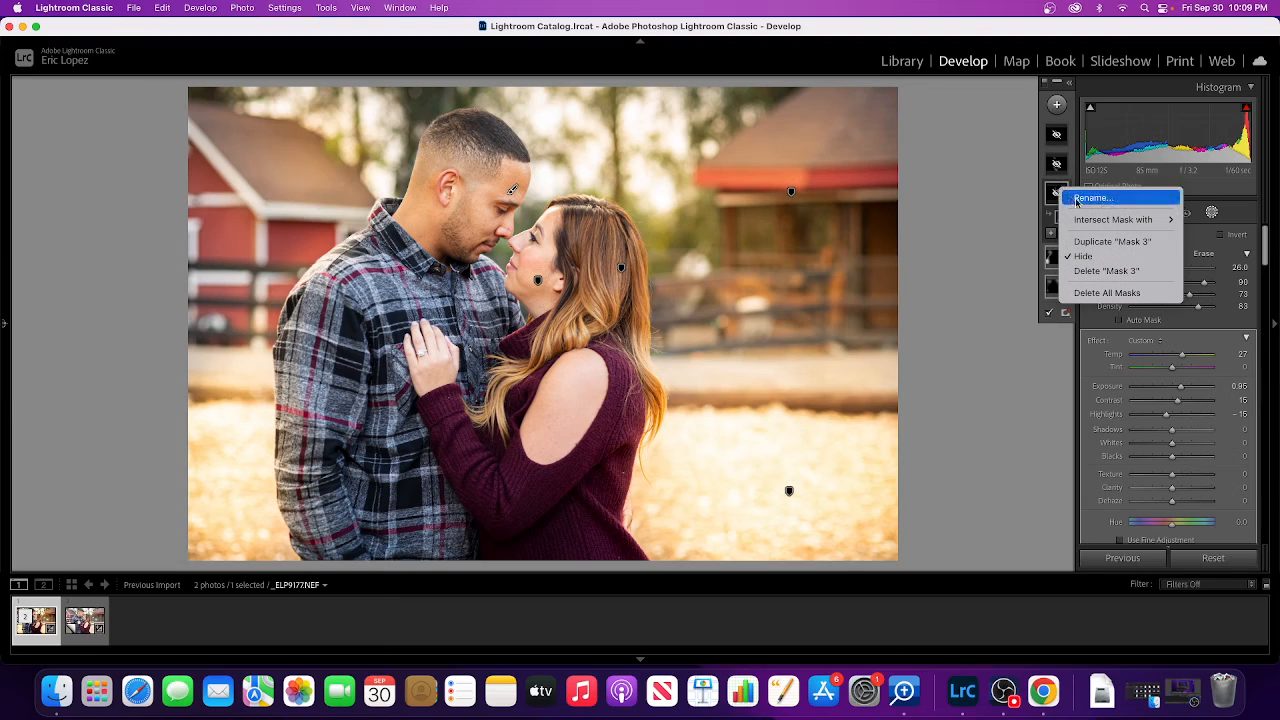
click(1097, 256)
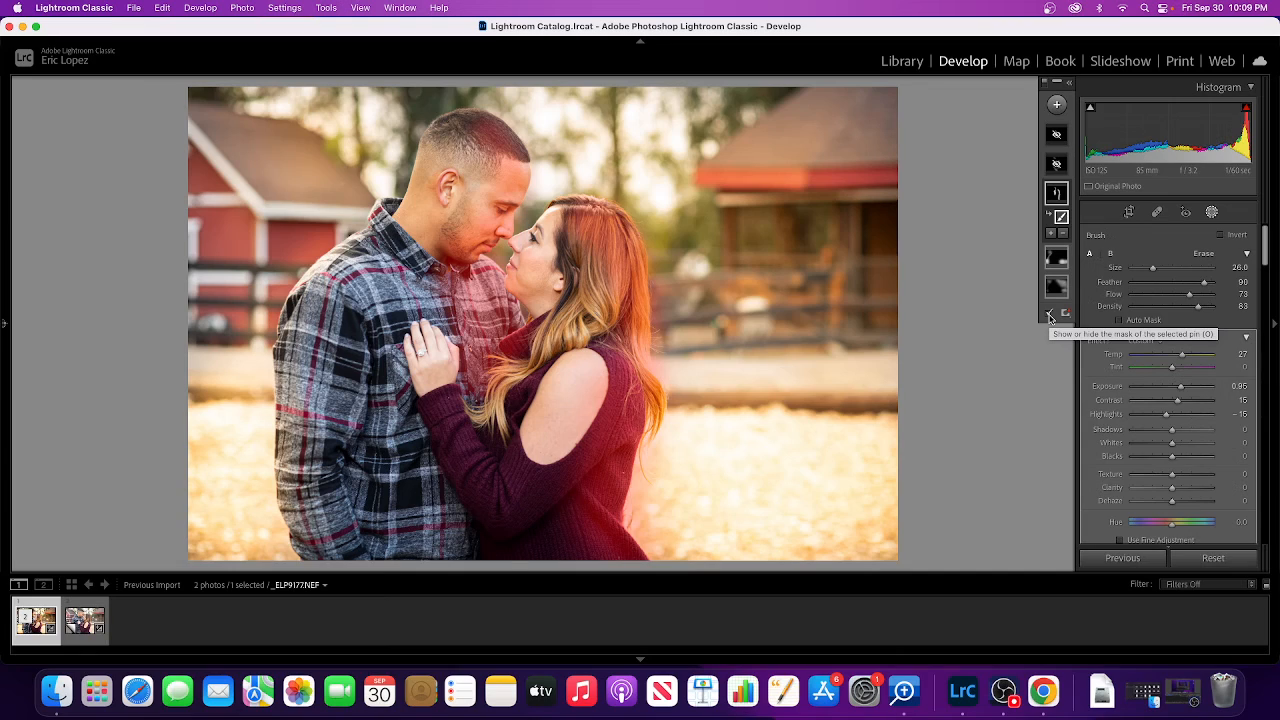
- Reduce the brush size to 5 and review Mask 3's effect settings with the overlay off
scroll(610, 270, down, 5)
scroll(612, 270, down, 5)
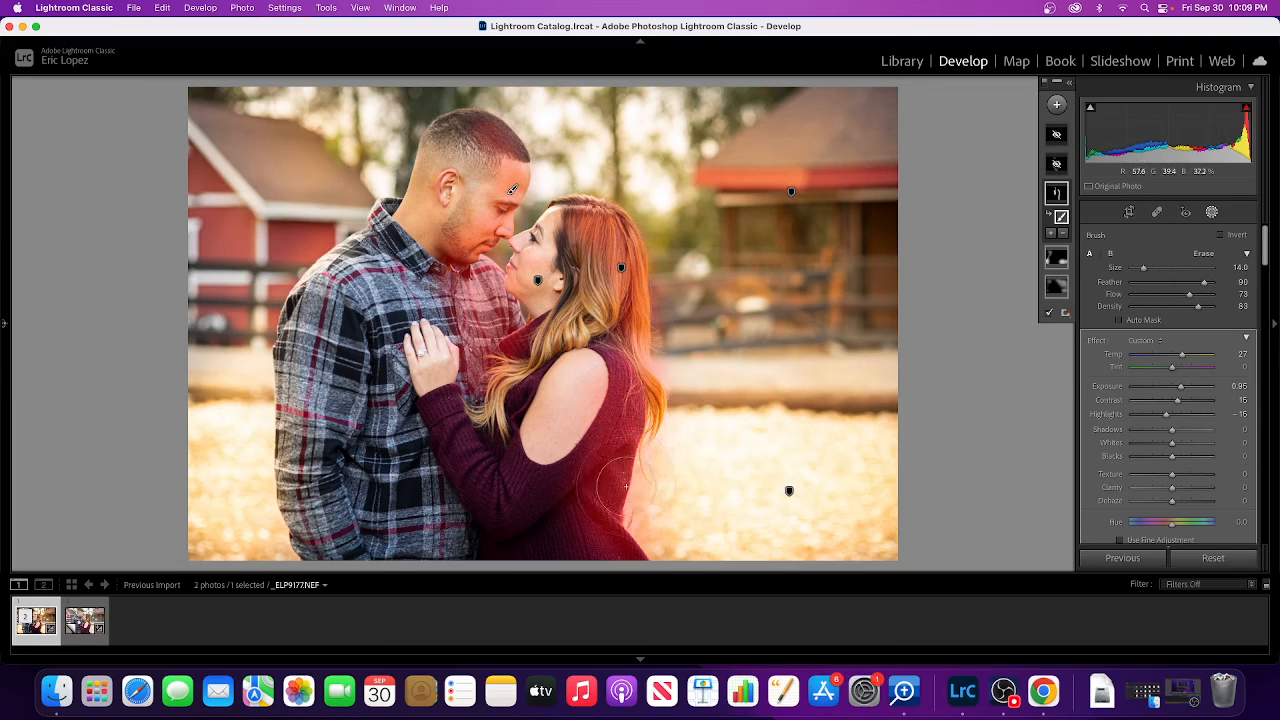
scroll(533, 376, down, 5)
scroll(493, 309, down, 2)
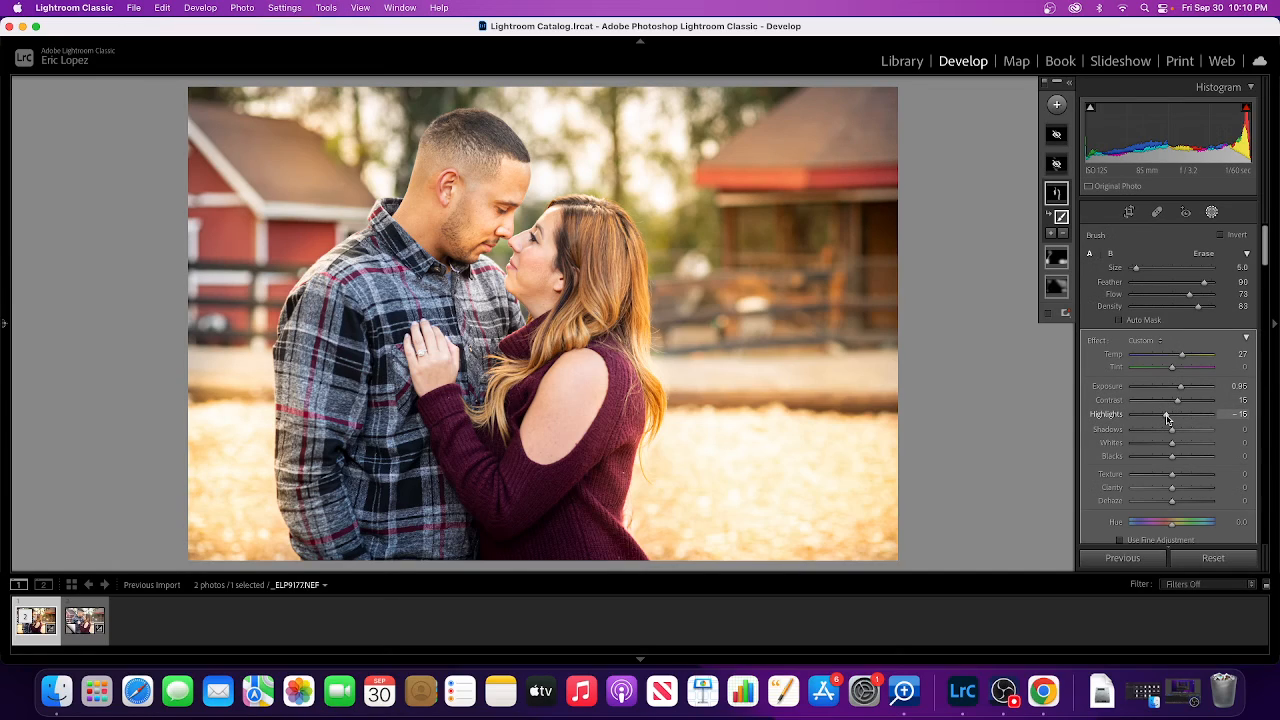
scroll(1097, 409, down, 1)
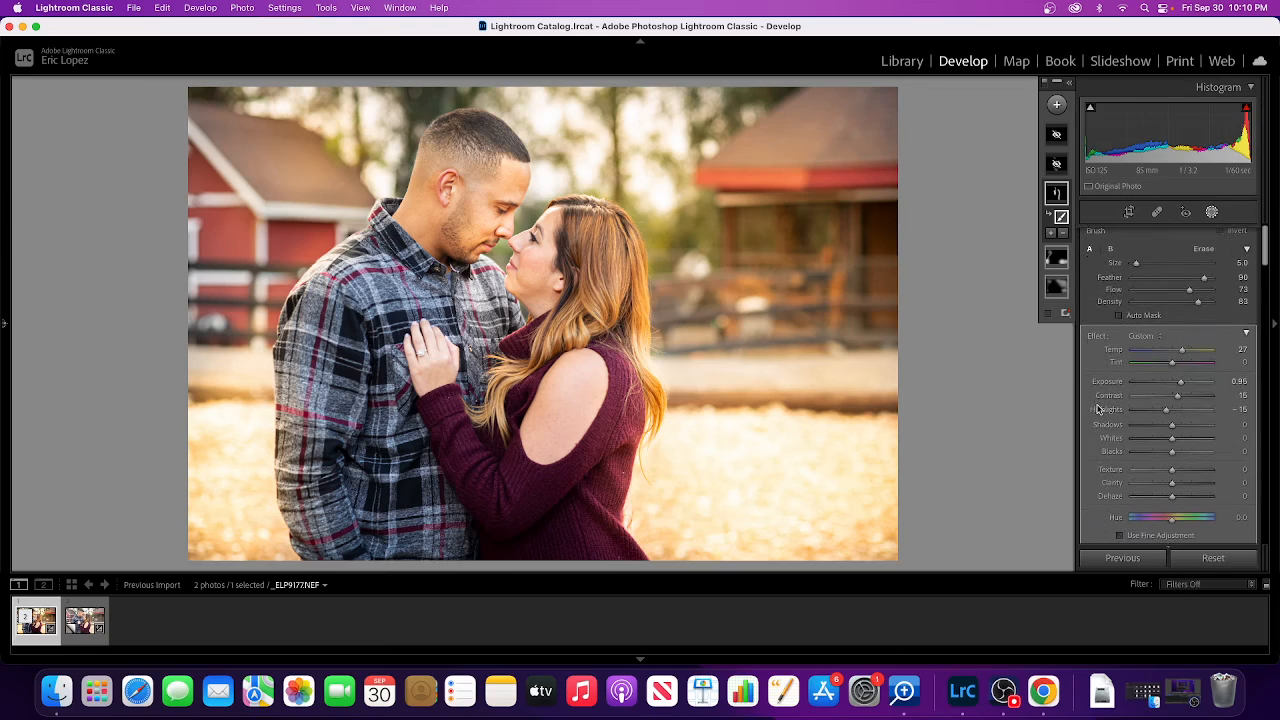
scroll(1097, 409, down, 5)
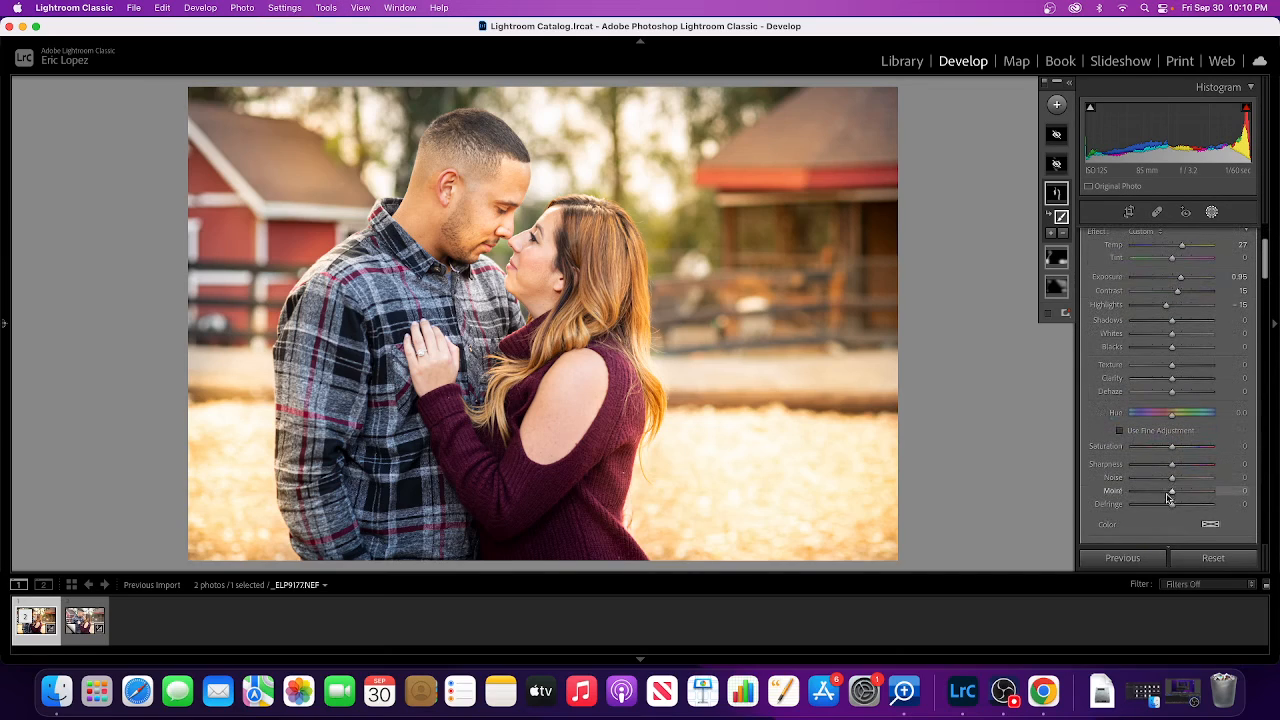
scroll(1097, 360, up, 3)
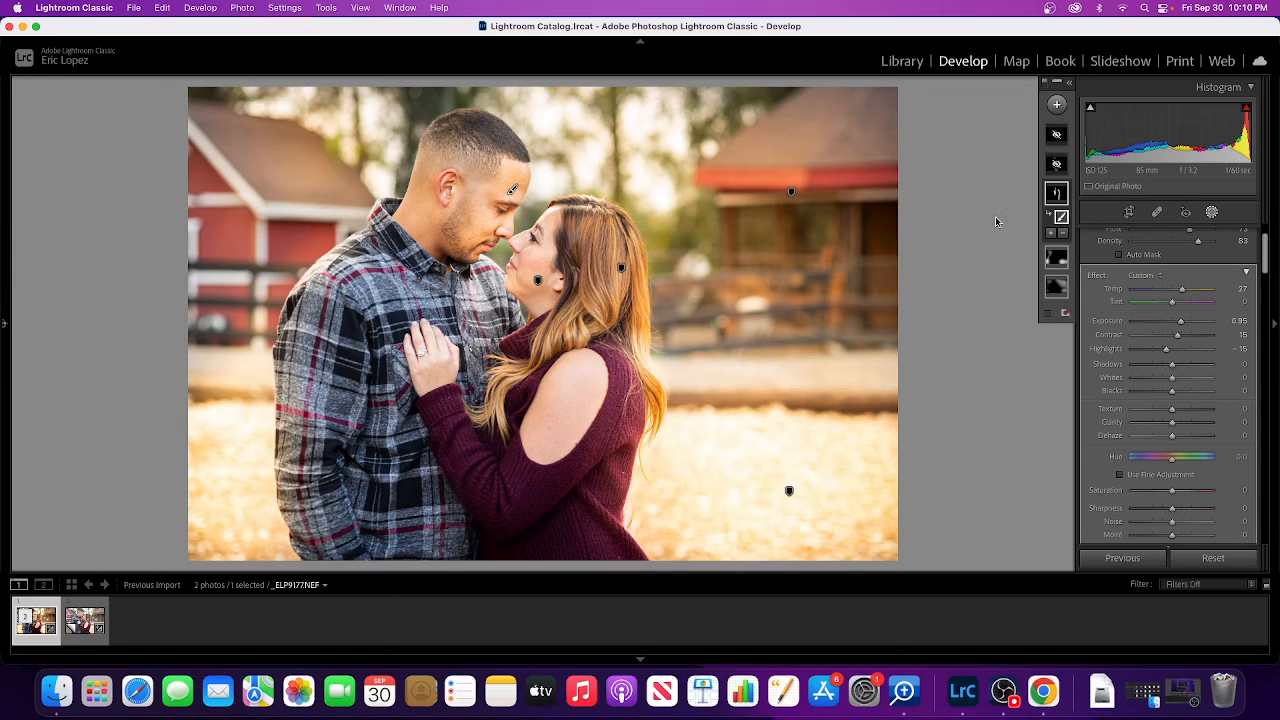
- Select Mask 4 and review its hair effect preset and adjustment values
click(1059, 167)
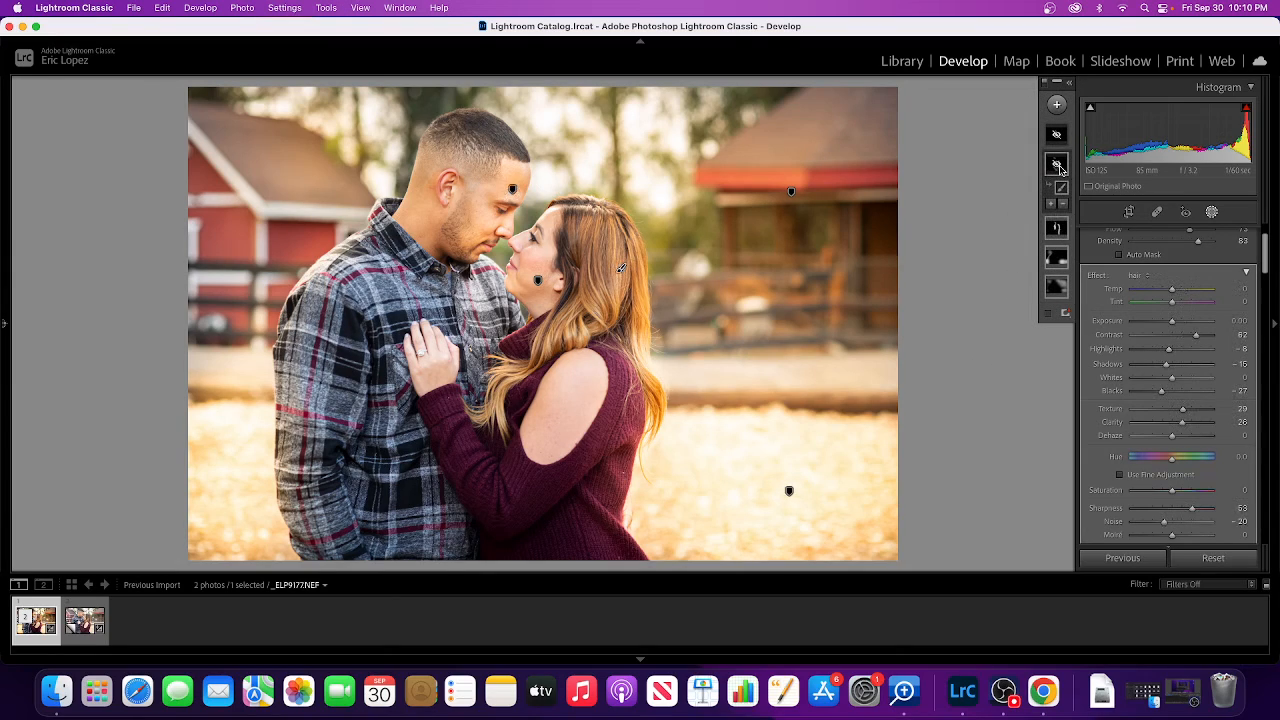
click(1145, 275)
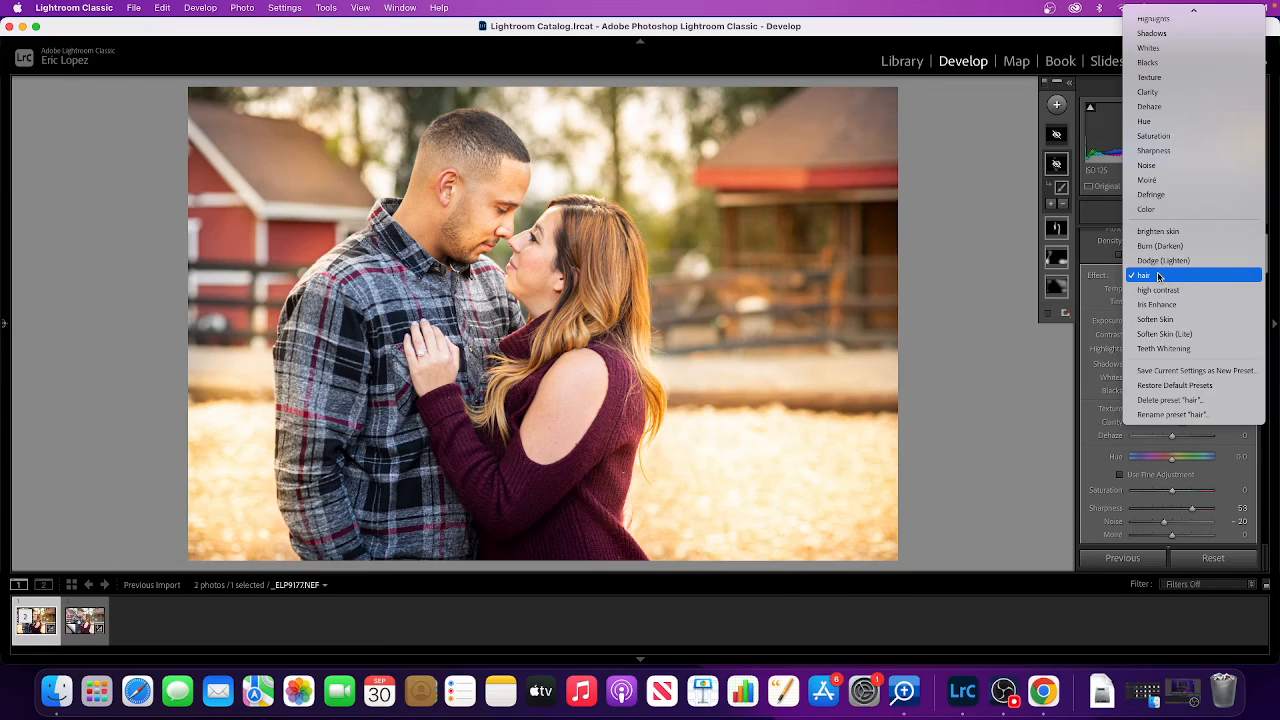
click(1022, 323)
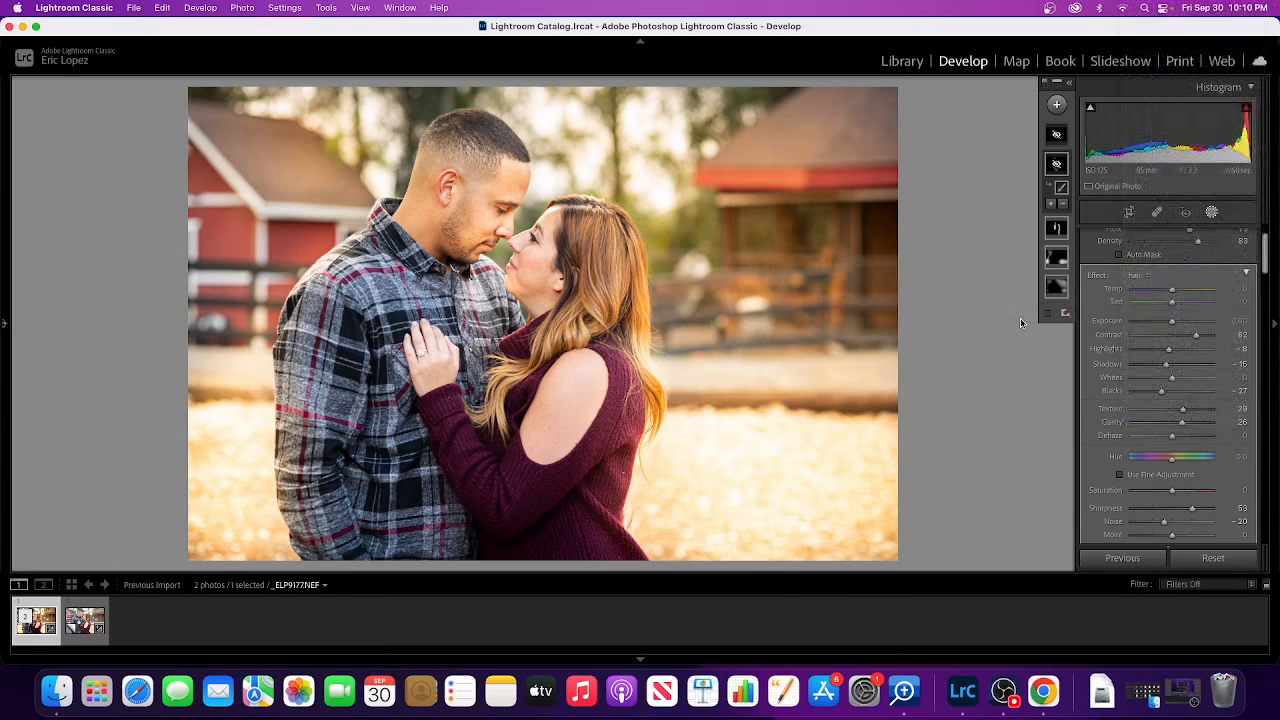
scroll(1217, 381, down, 2)
scroll(1217, 381, up, 1)
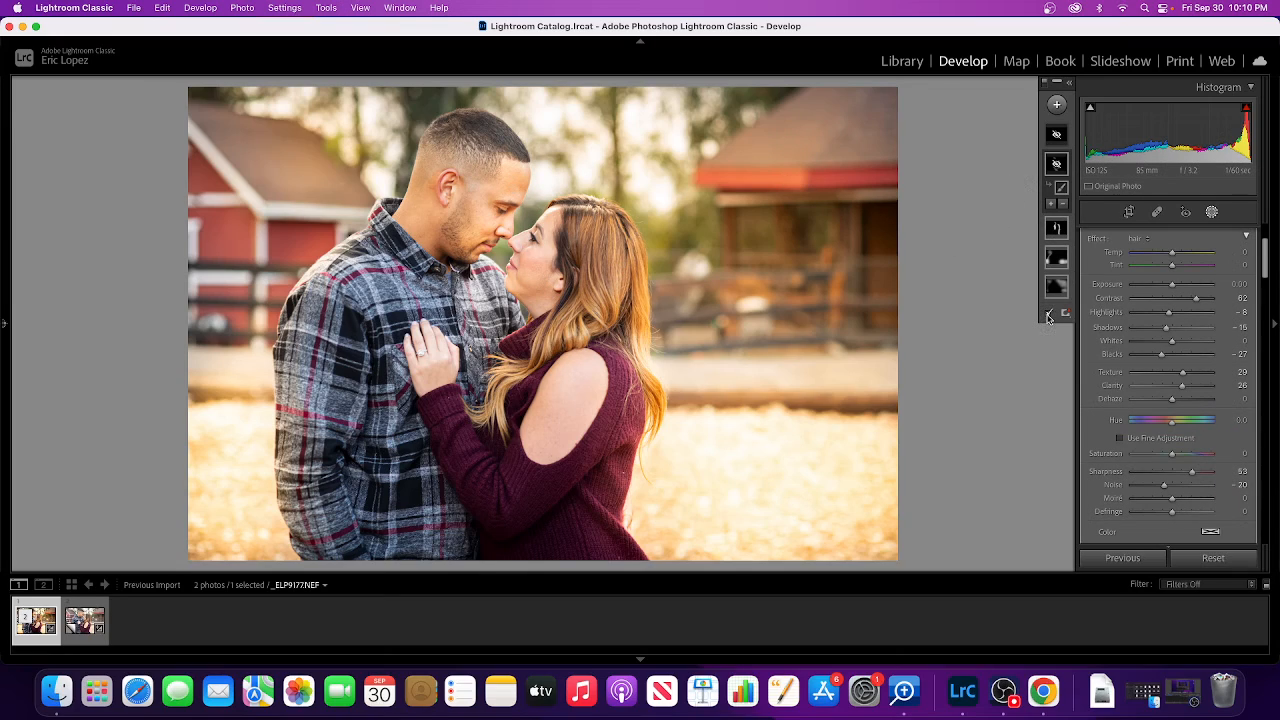
- Unhide Mask 4 with its overlay on and brush small touch-ups over the woman's hair
right_click(1057, 163)
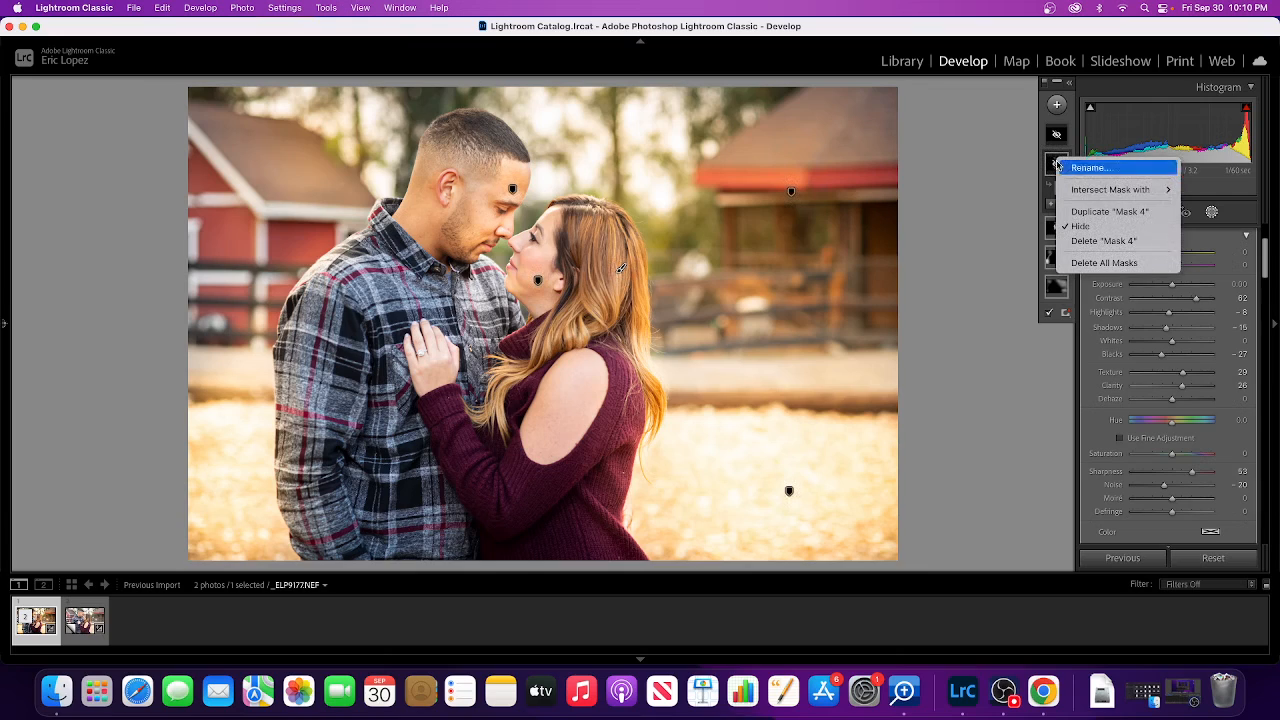
click(1086, 227)
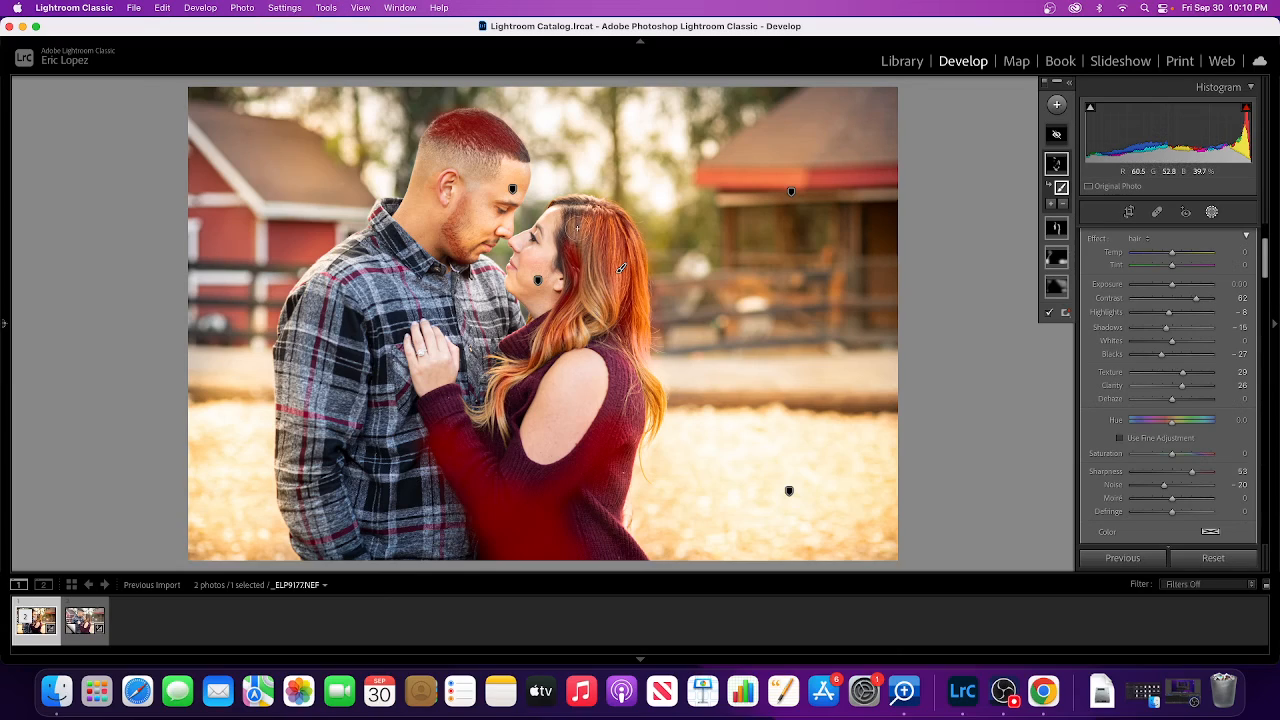
key(backslash)
drag(581, 217, 586, 216)
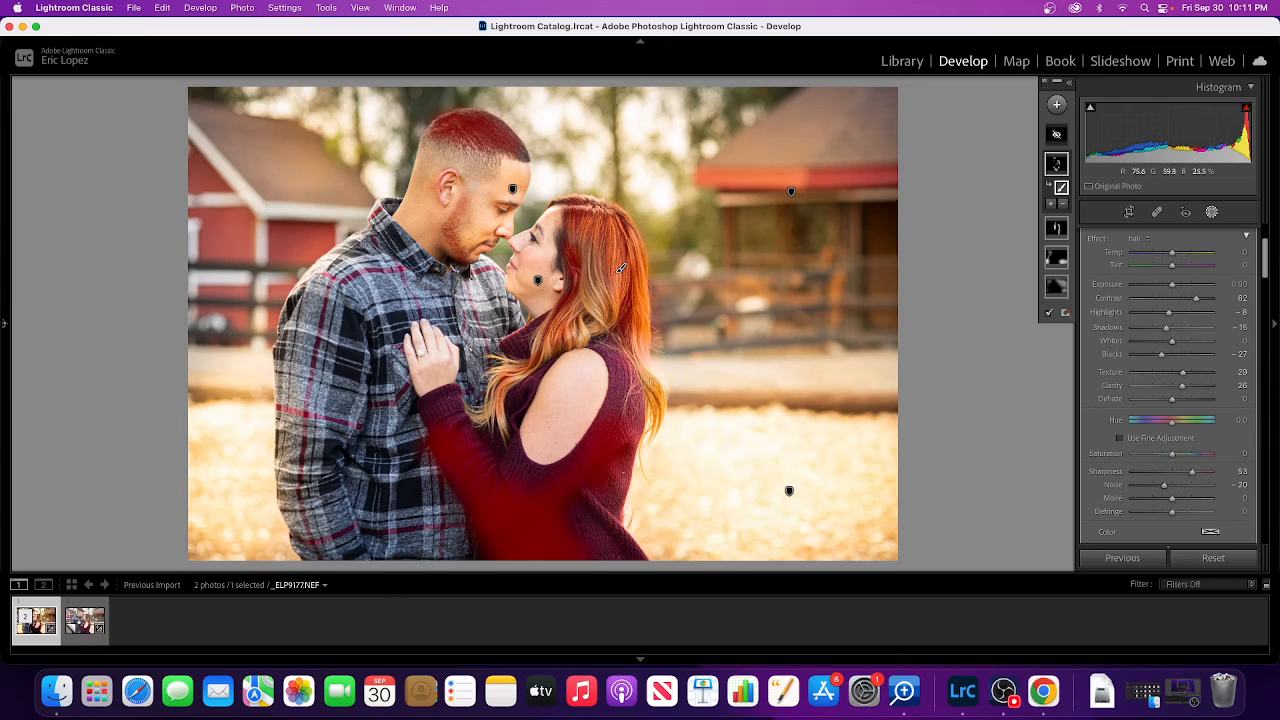
drag(649, 382, 660, 404)
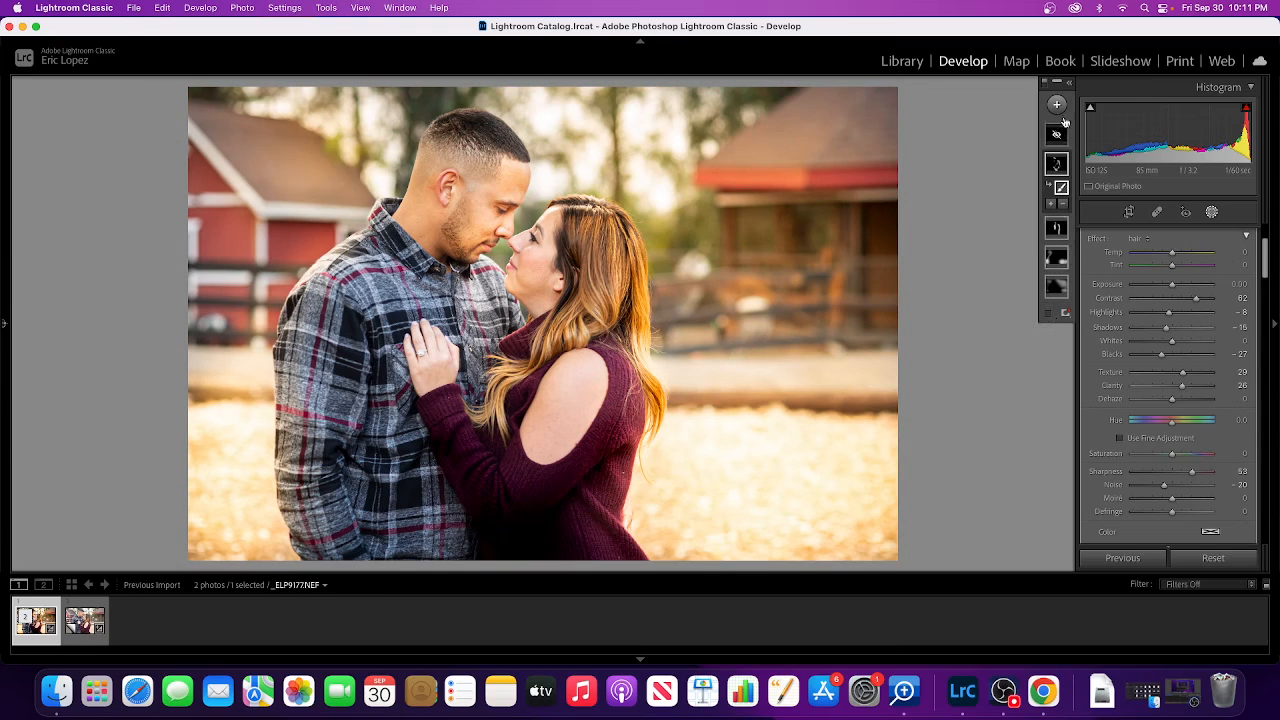
- Unhide Mask 5, the Soften Skin (Lite) mask, and dab its brush on the man's neck with the overlay on
click(1059, 137)
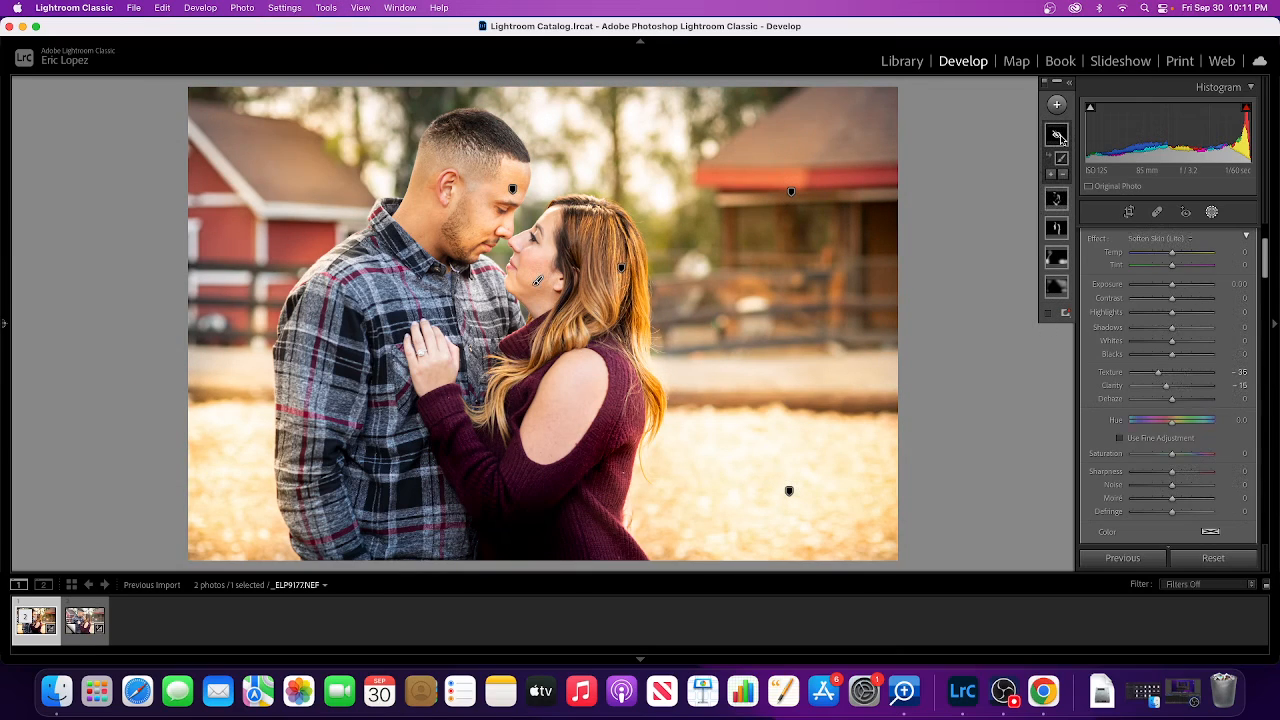
right_click(1062, 140)
click(1086, 206)
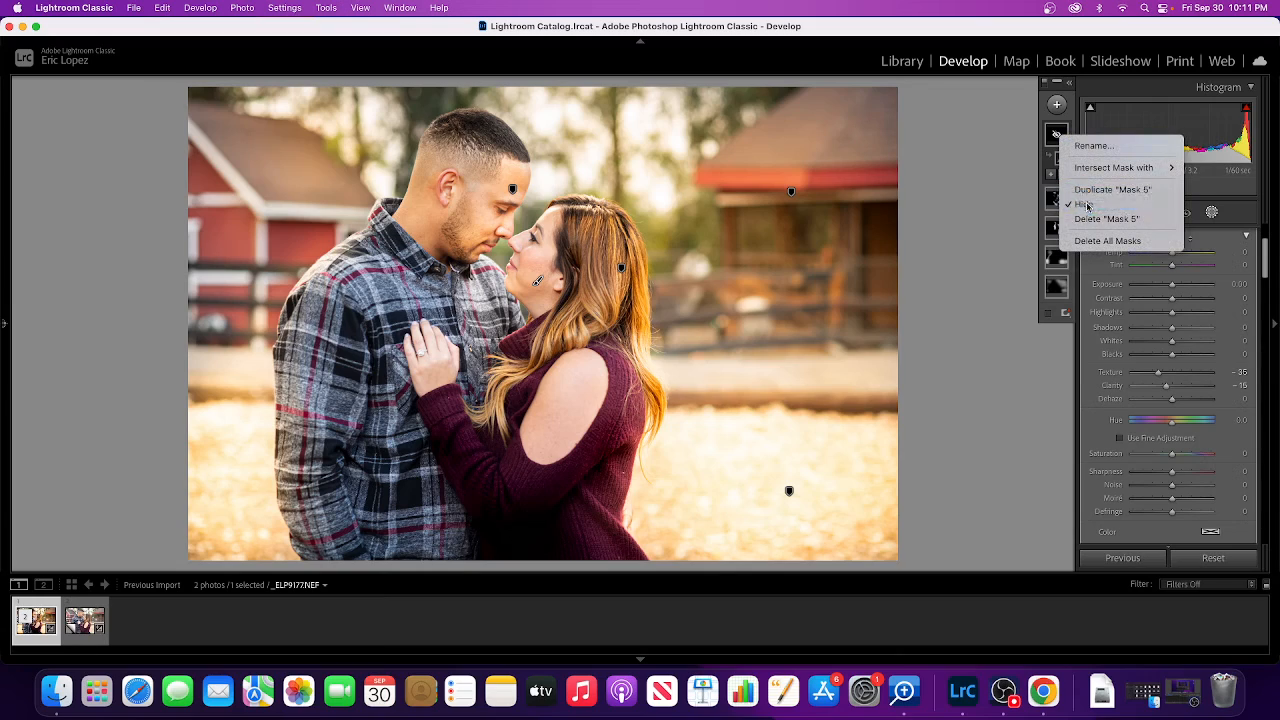
click(1049, 316)
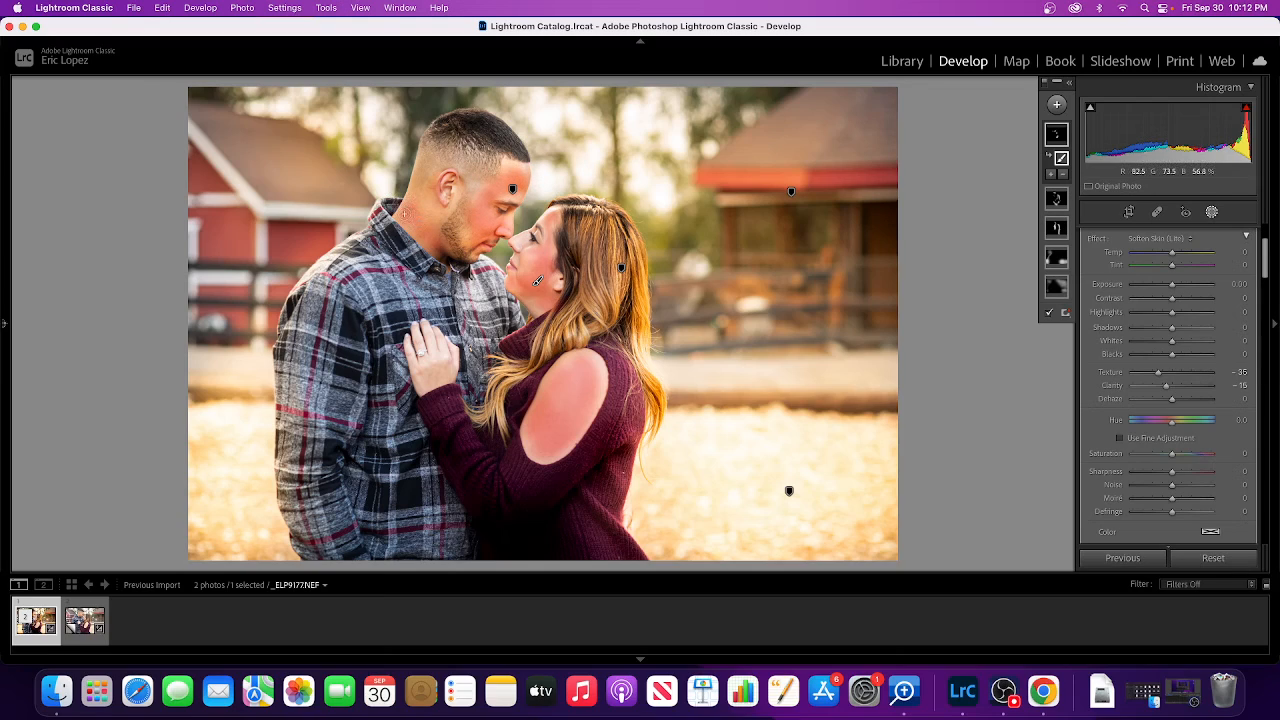
mouse_move(405, 218)
mouse_down()
mouse_move(432, 250)
mouse_move(408, 231)
mouse_move(408, 203)
mouse_up()
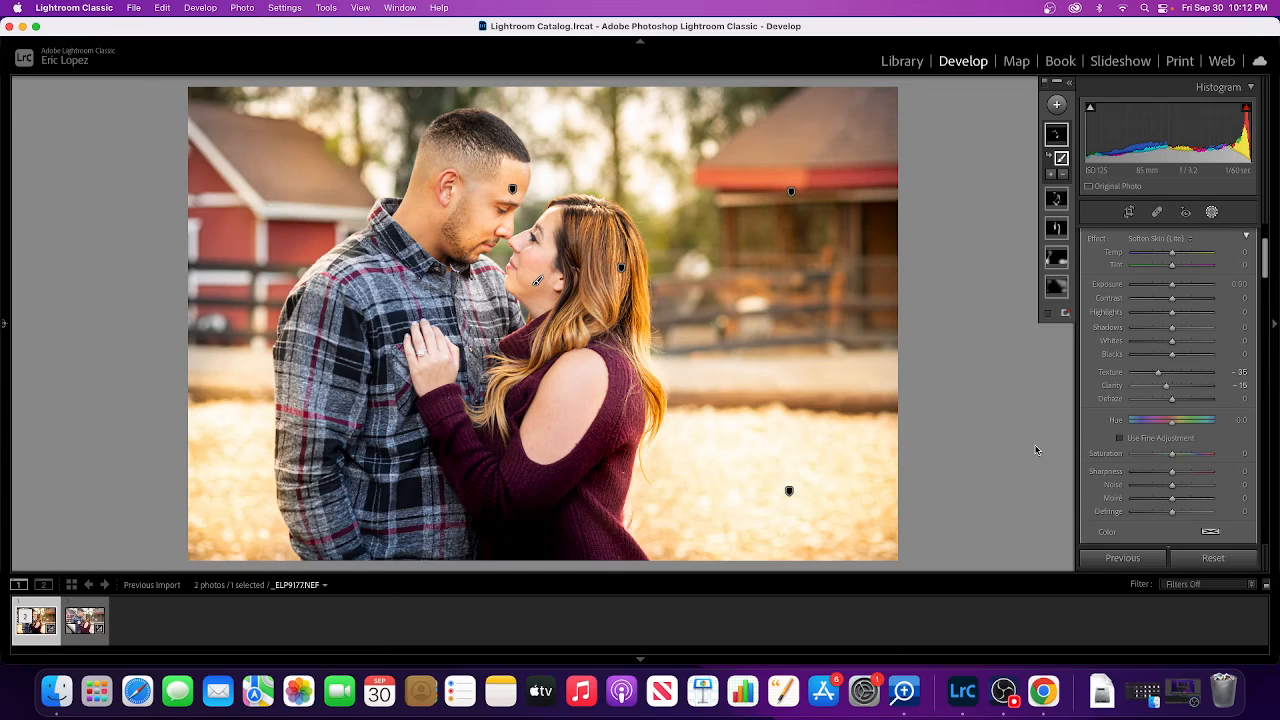
- Close masking and compare the unedited virtual copy with the edited photo, ending on the edited one
key(shift+w)
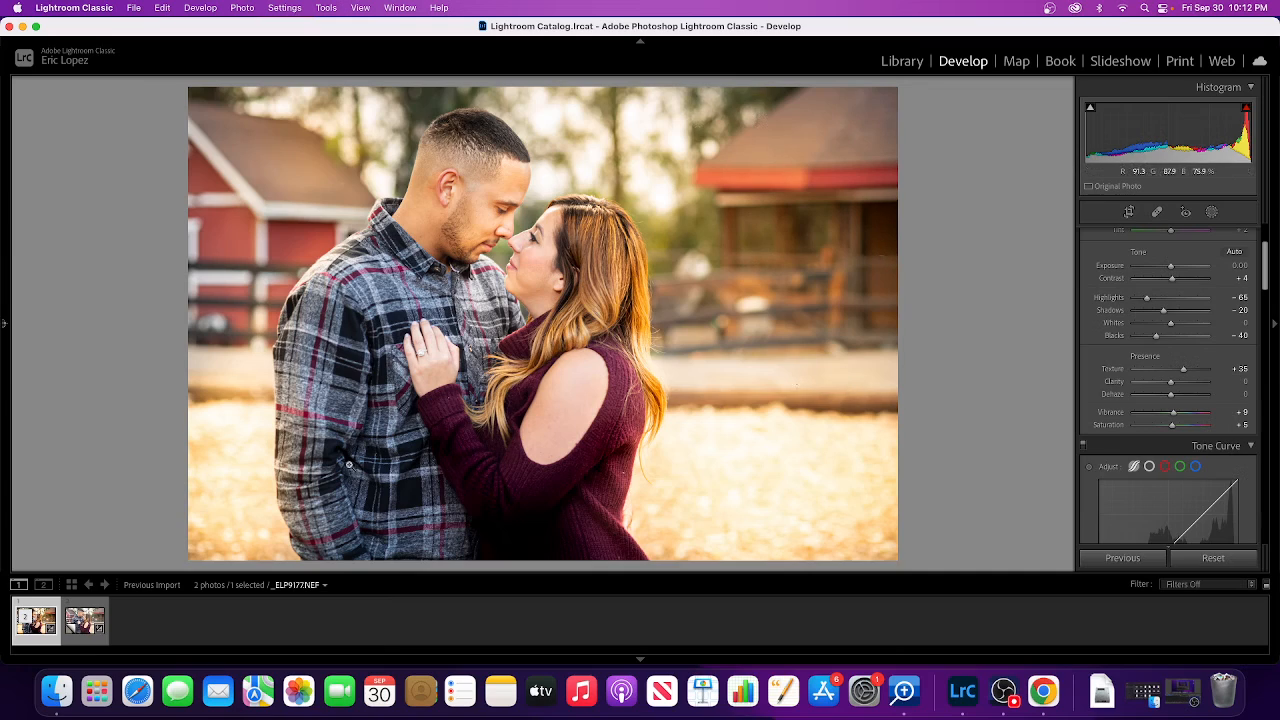
click(84, 645)
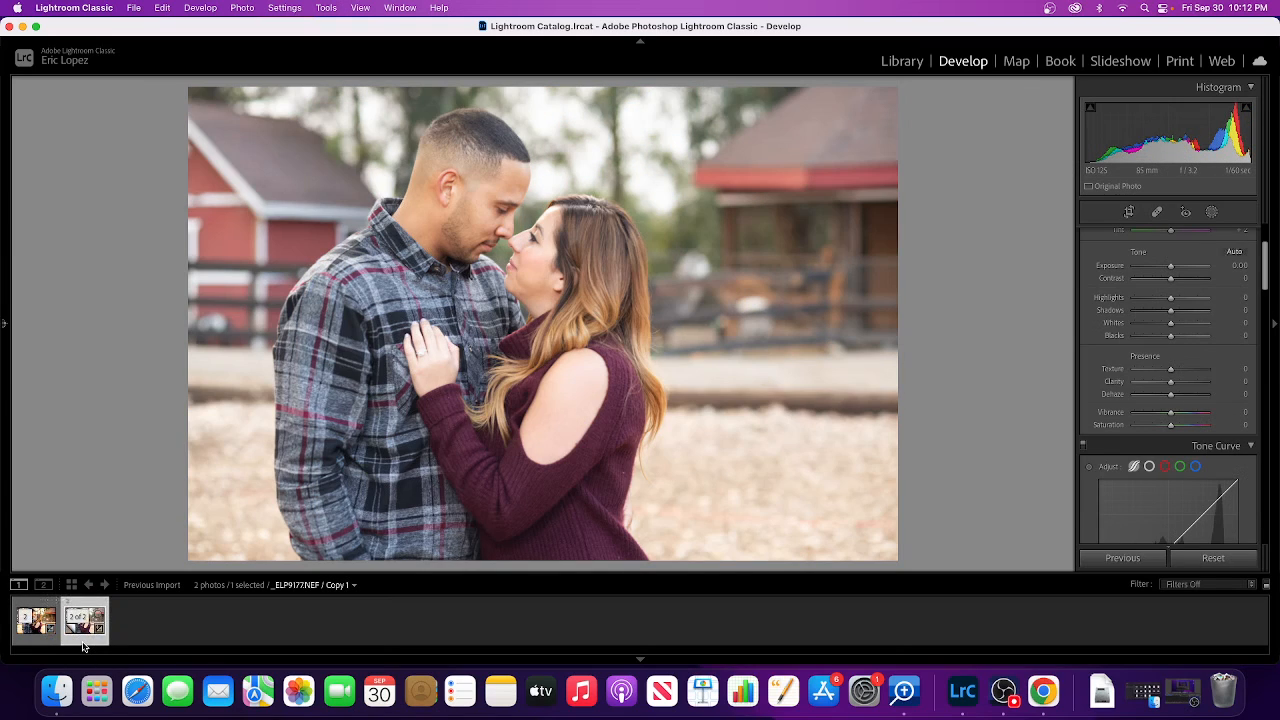
click(42, 642)
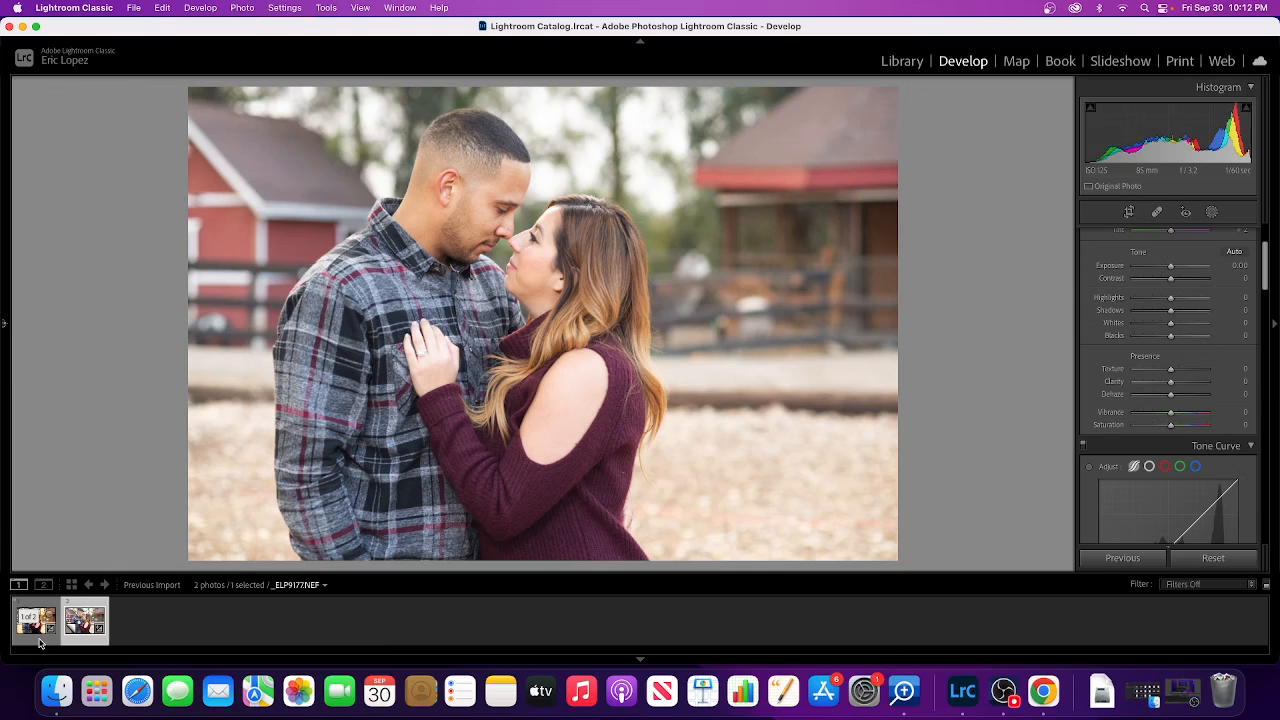
click(40, 644)
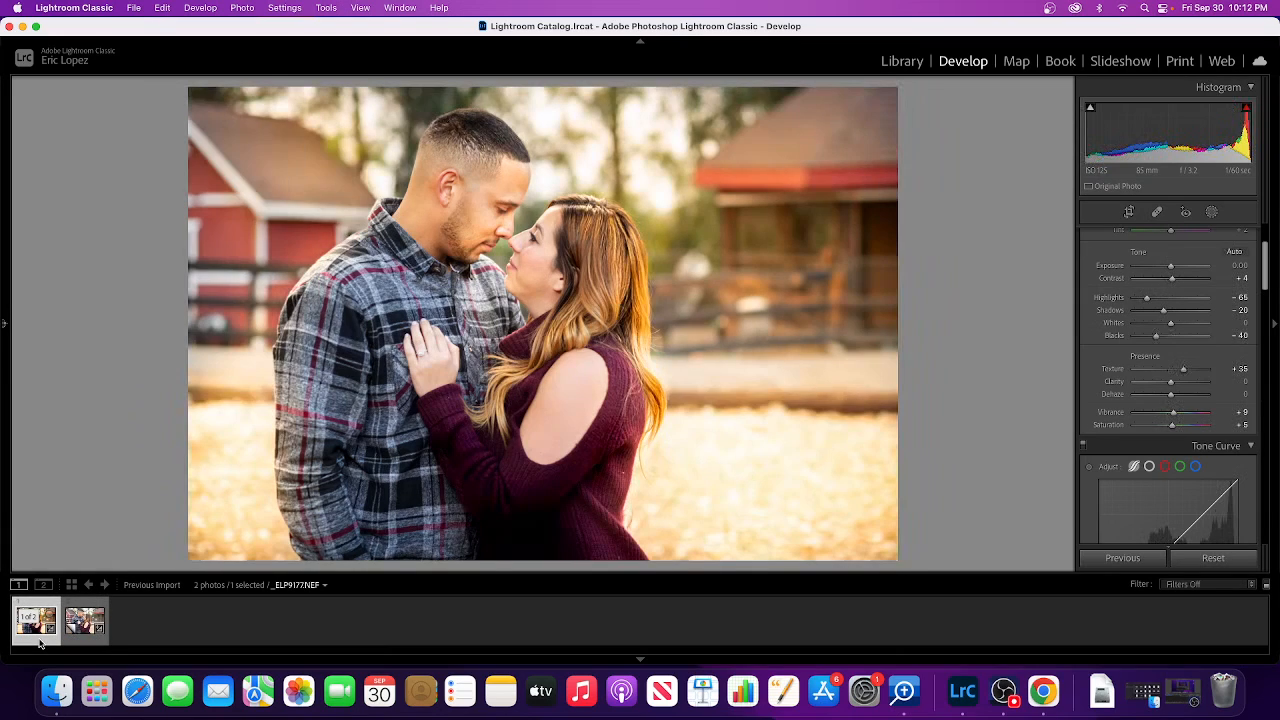